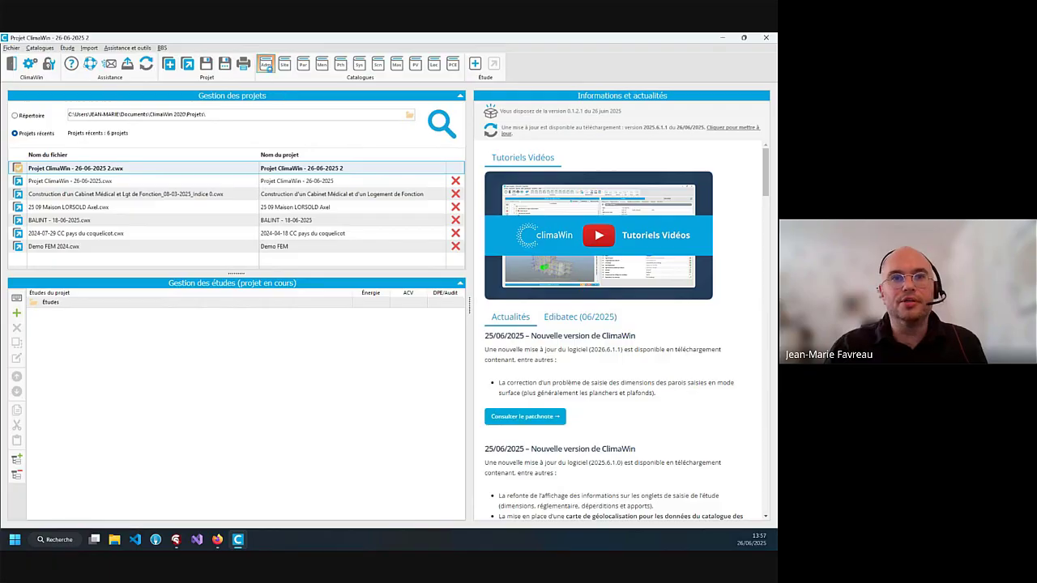
Open the 'Adm' catalogue and select the project entry under 'Données administratives du projet'
click(268, 67)
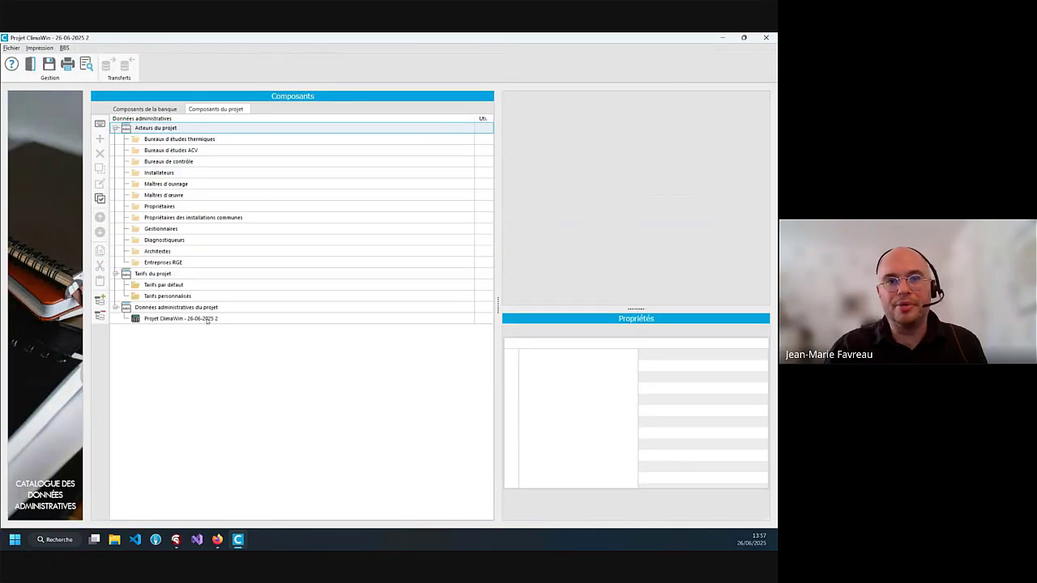
click(208, 320)
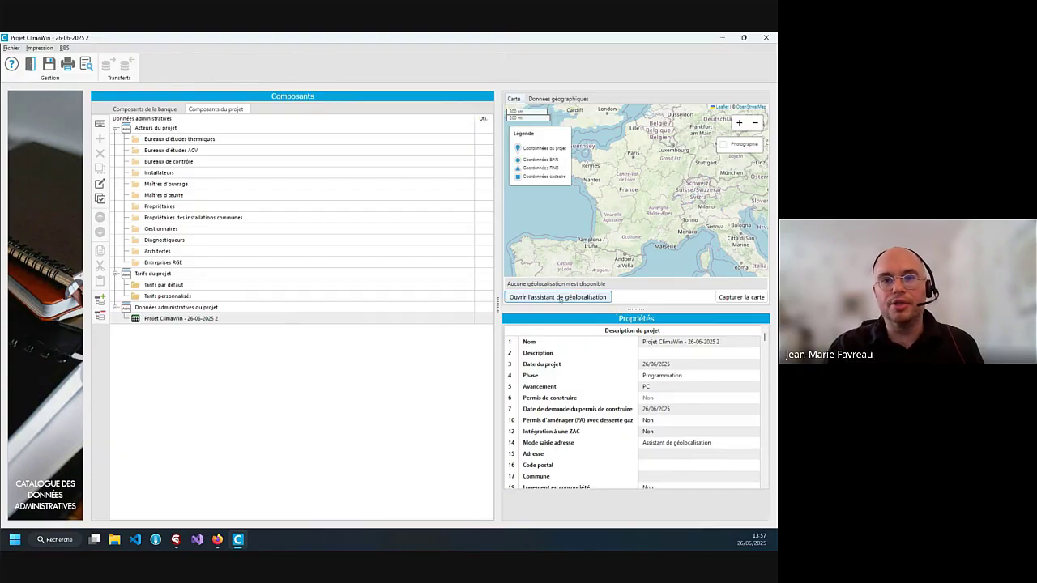
Launch the geolocation assistant and zoom its map in on central France
click(582, 298)
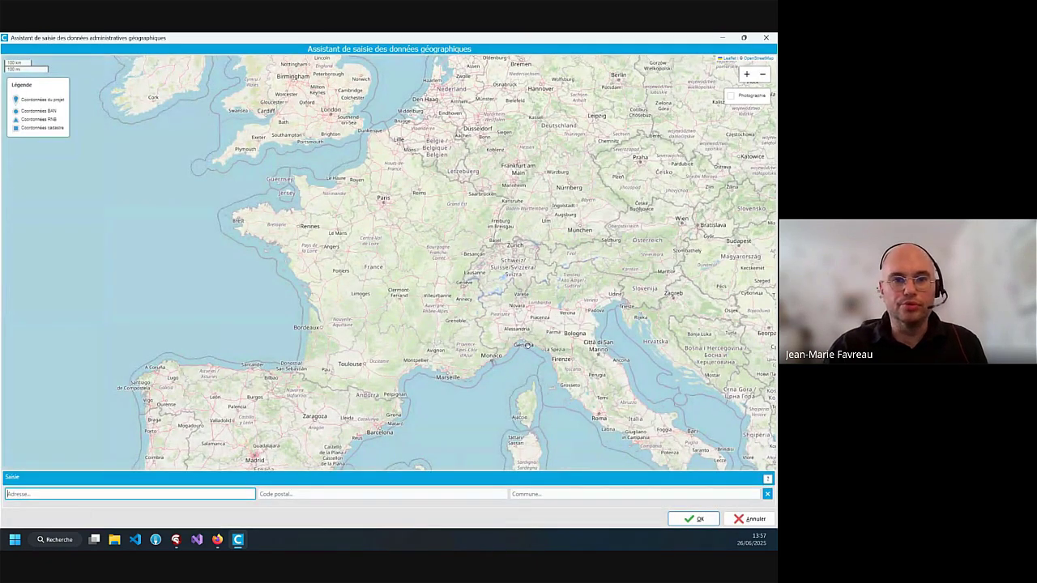
scroll(386, 295, up, 1)
scroll(387, 293, up, 3)
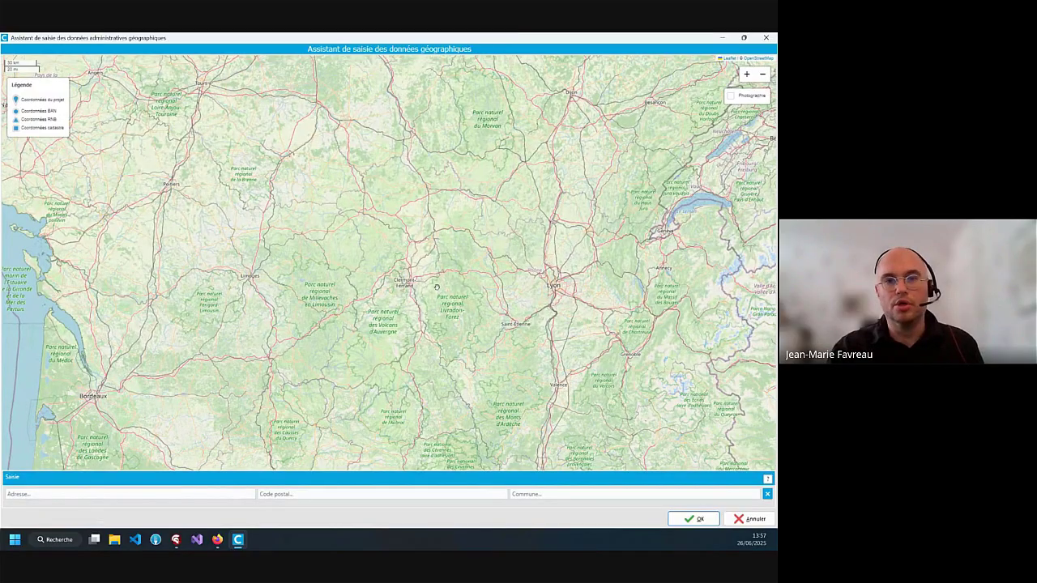
drag(421, 285, 470, 286)
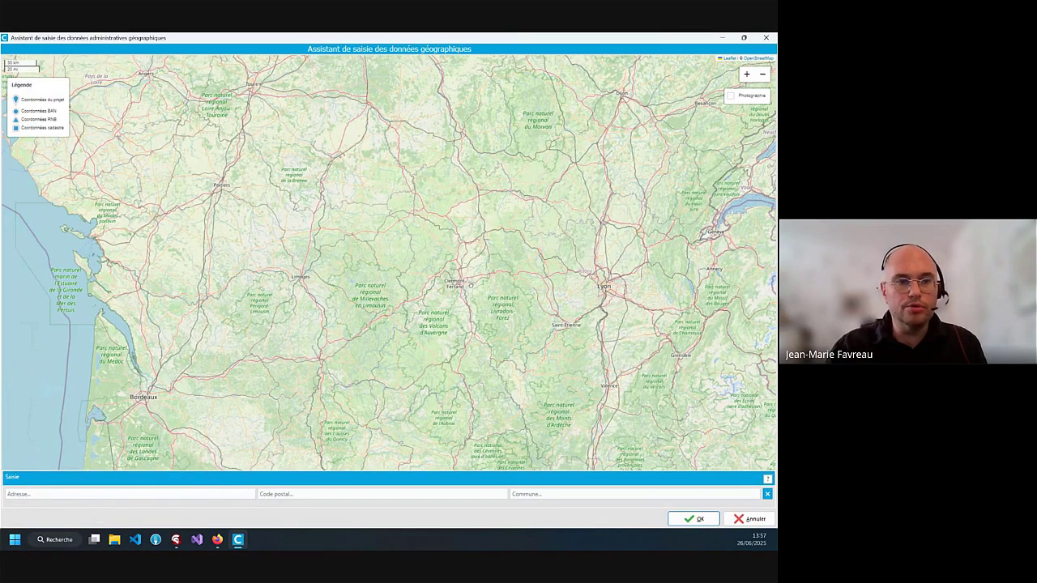
Move between the Adresse, Code postal and Commune fields, ending in Commune
click(173, 492)
click(307, 494)
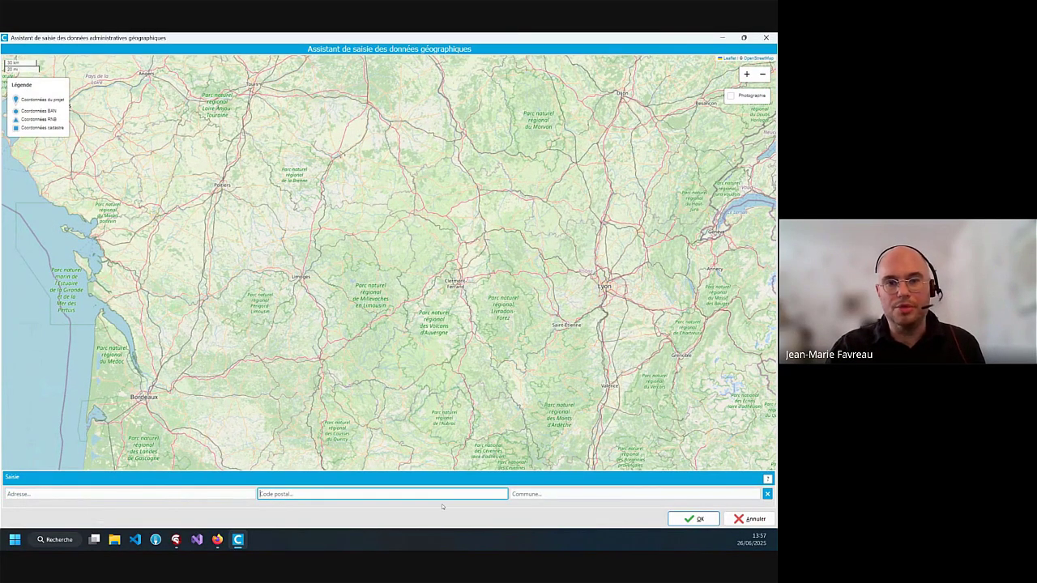
click(542, 495)
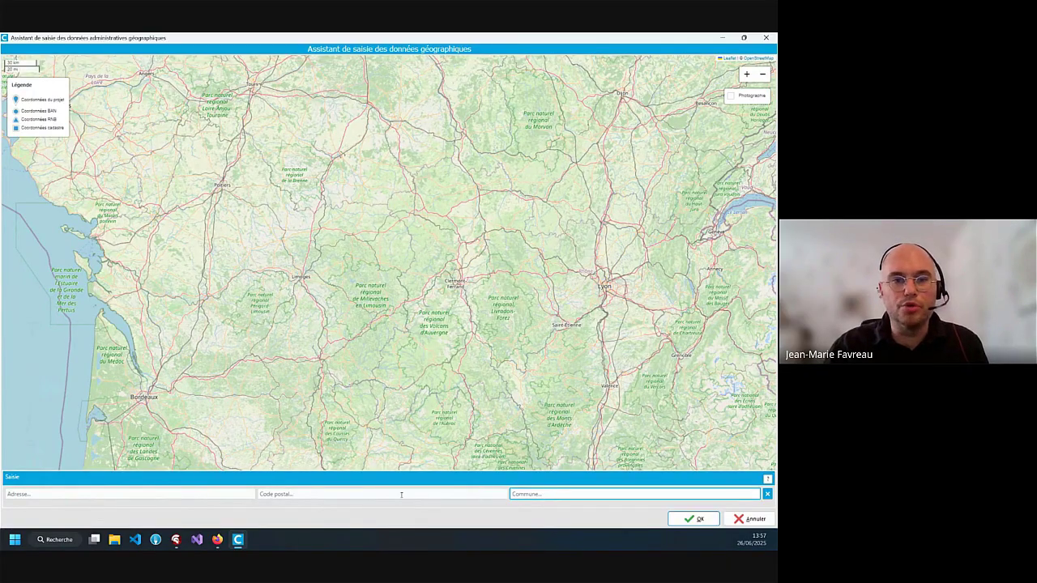
click(128, 492)
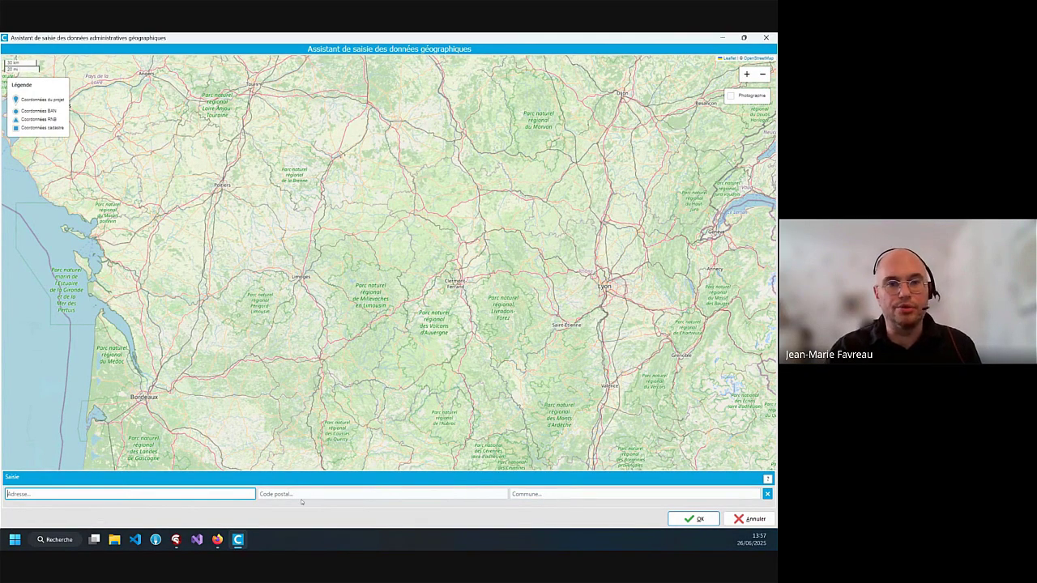
click(540, 494)
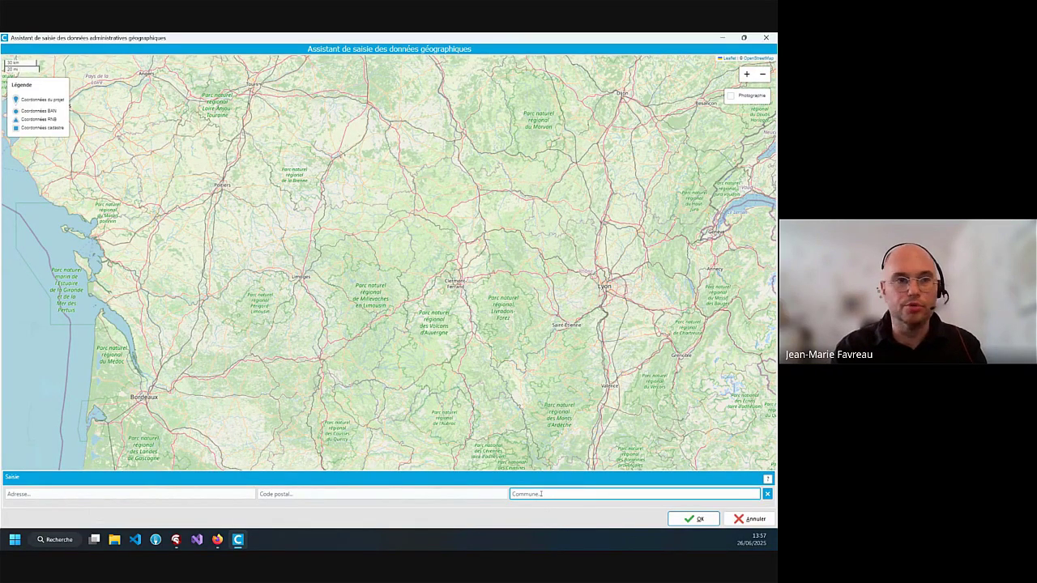
Set the town to La Chapelle-sur-Erdre (44240) from the Commune suggestions
text(l)
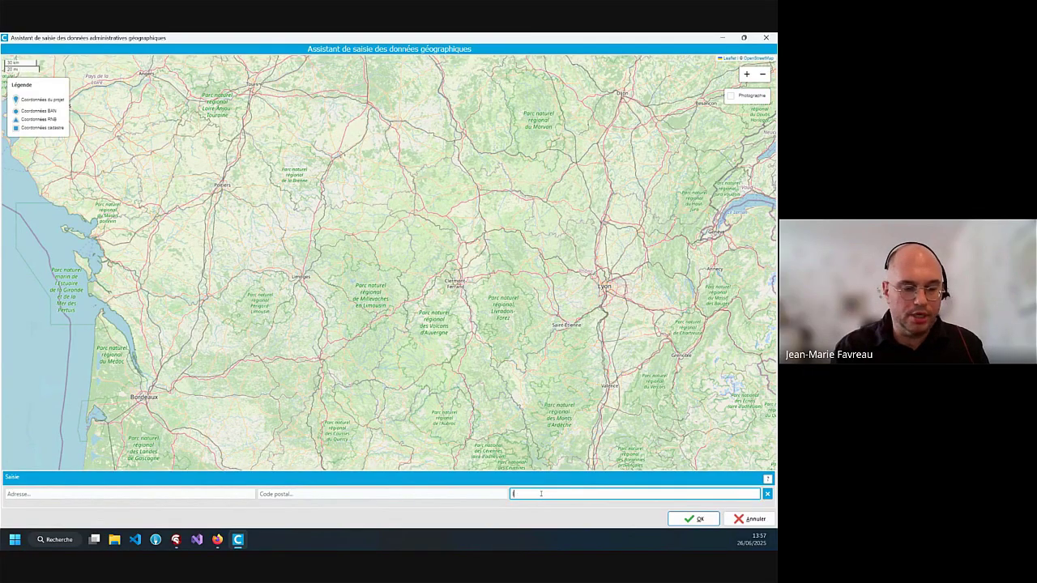
text(a chape)
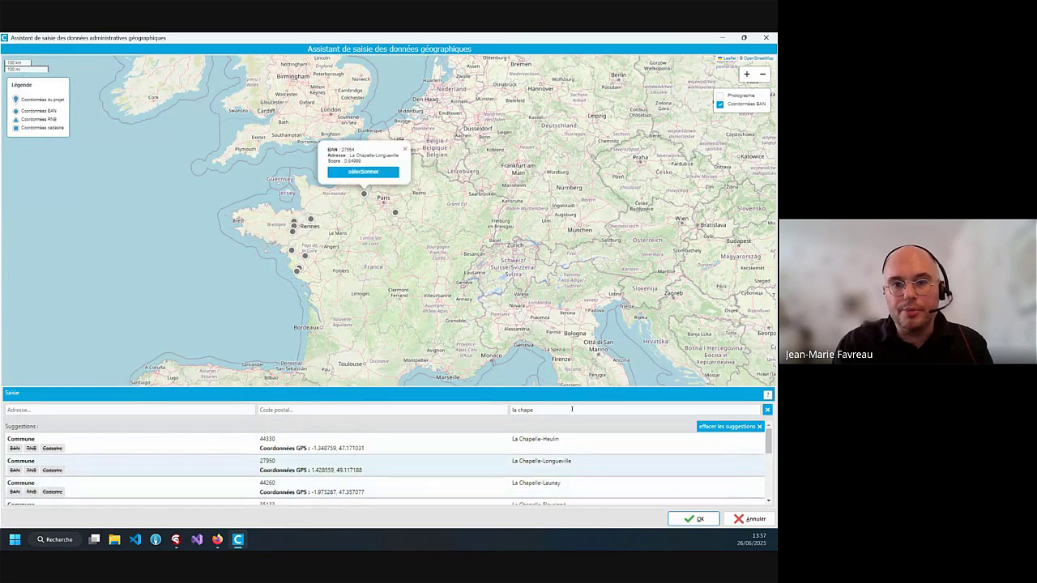
click(571, 411)
text(l)
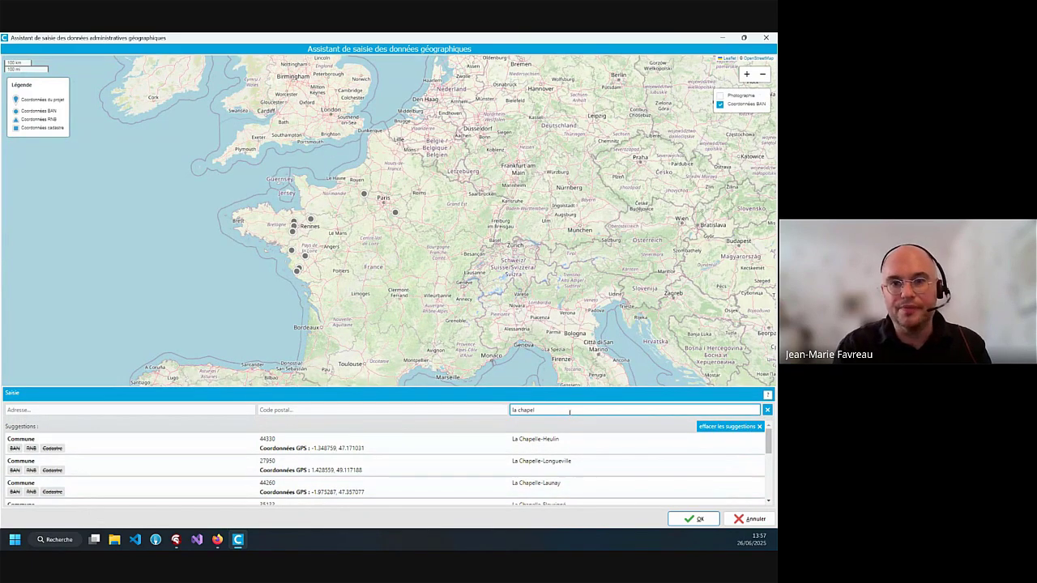
text(le sur erdre)
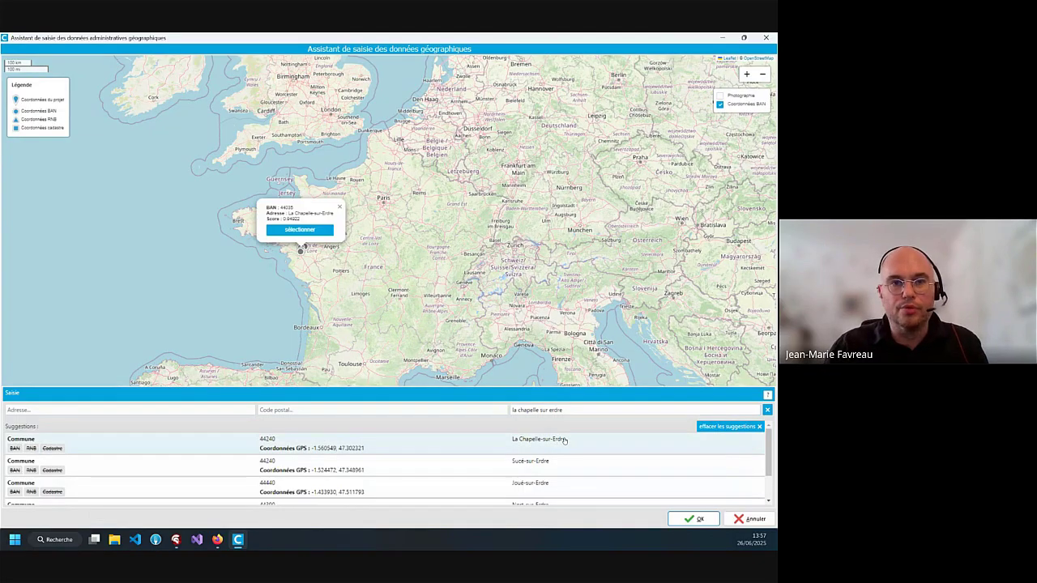
click(565, 442)
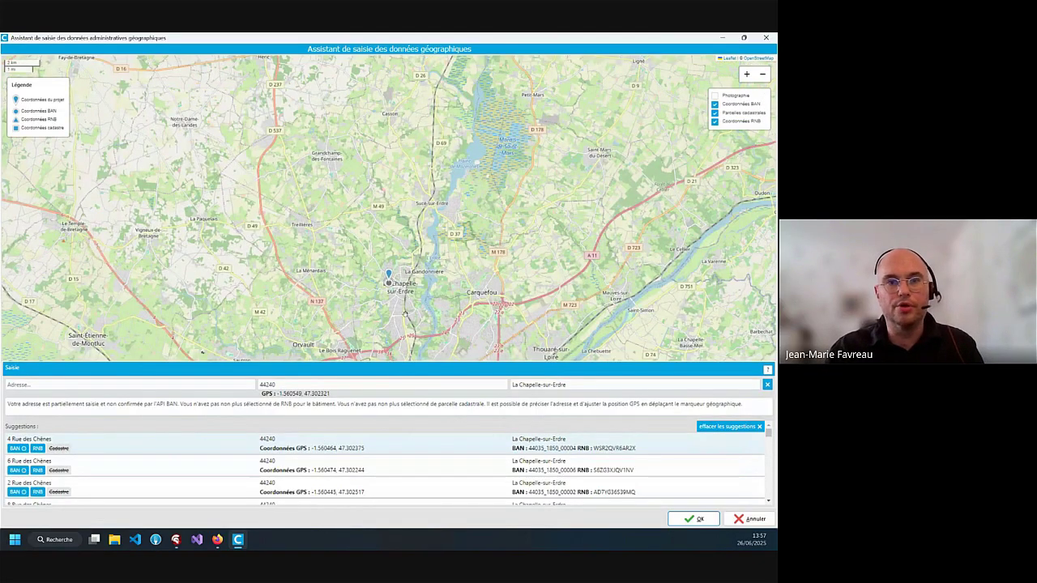
Zoom in and move the project location onto the residential building cluster
scroll(400, 310, up, 2)
scroll(369, 247, up, 1)
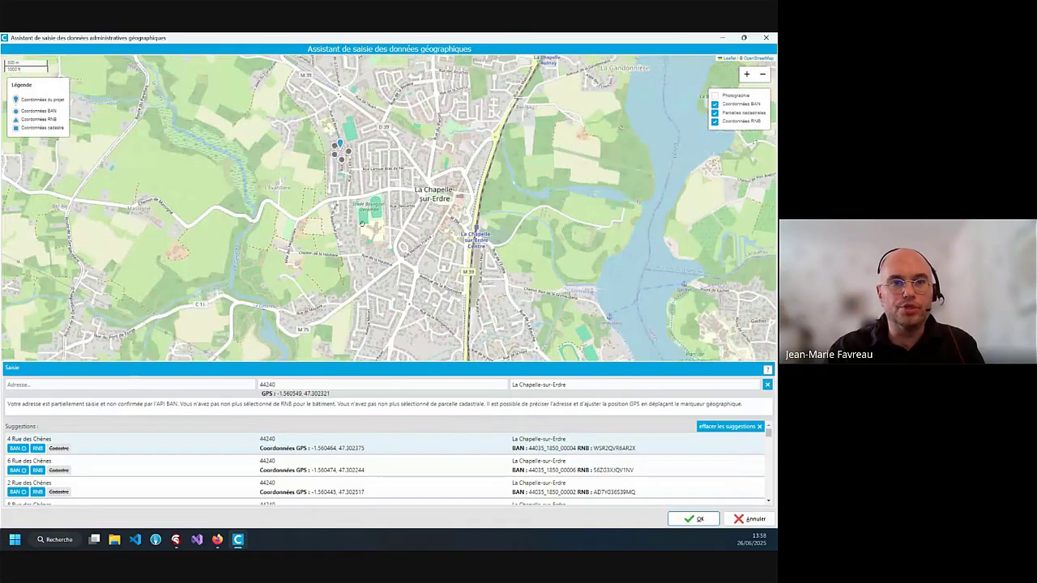
scroll(342, 188, up, 1)
drag(347, 185, 337, 268)
scroll(325, 221, up, 1)
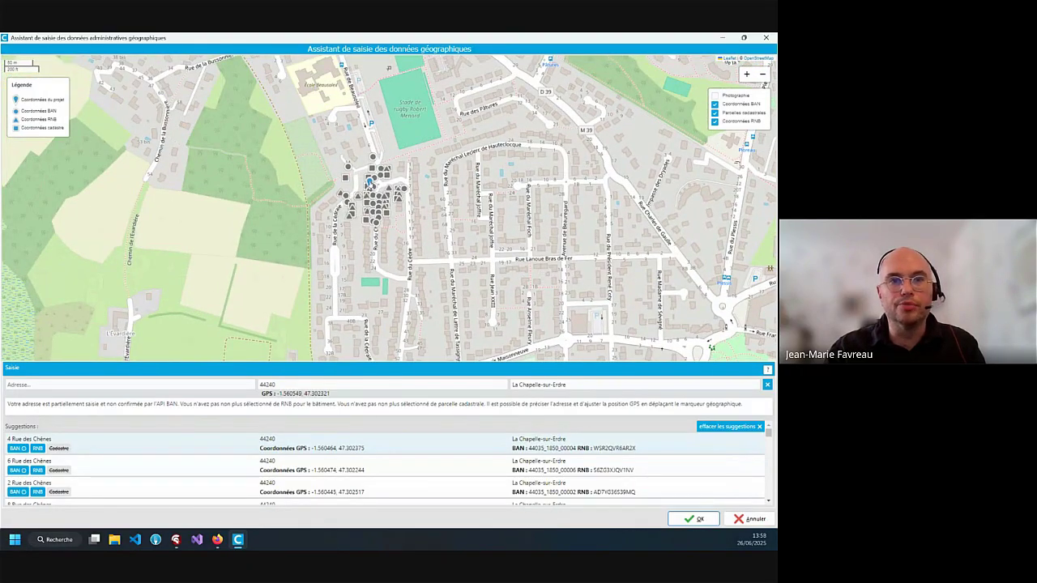
drag(370, 184, 360, 192)
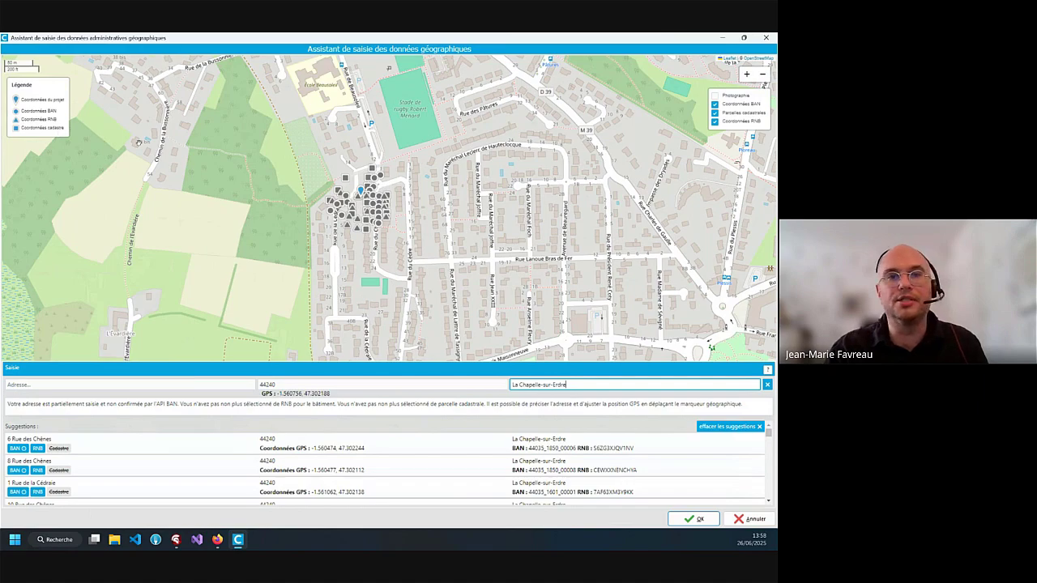
Zoom the aerial view and move the project location onto the left-hand house
scroll(363, 199, up, 2)
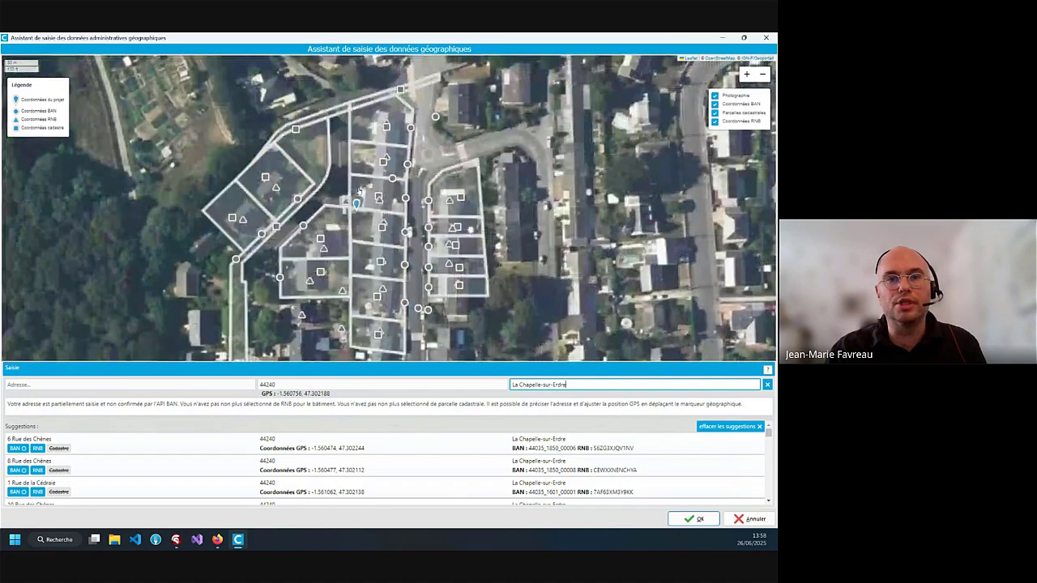
scroll(344, 174, up, 1)
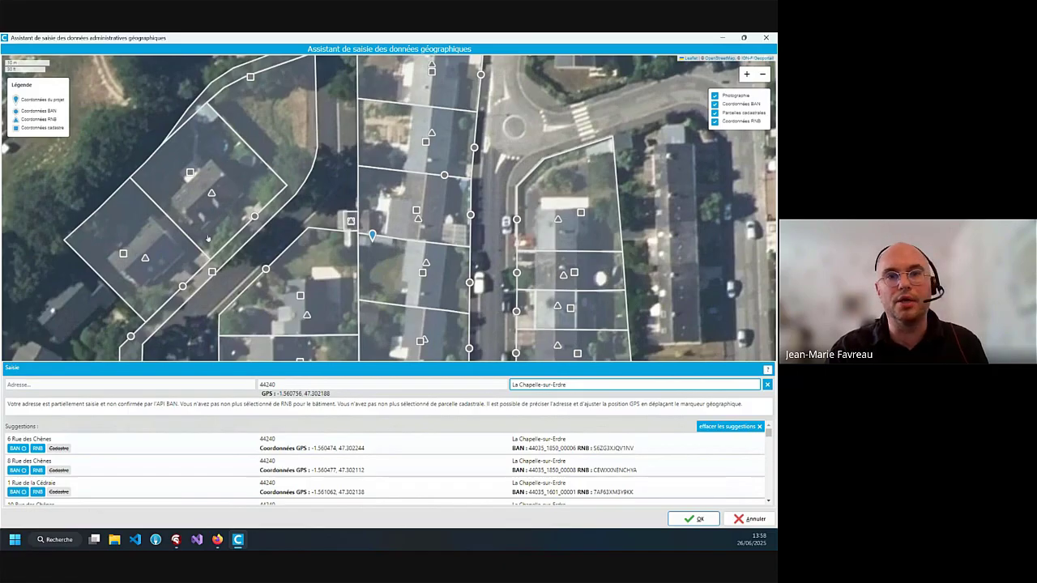
drag(300, 247, 358, 201)
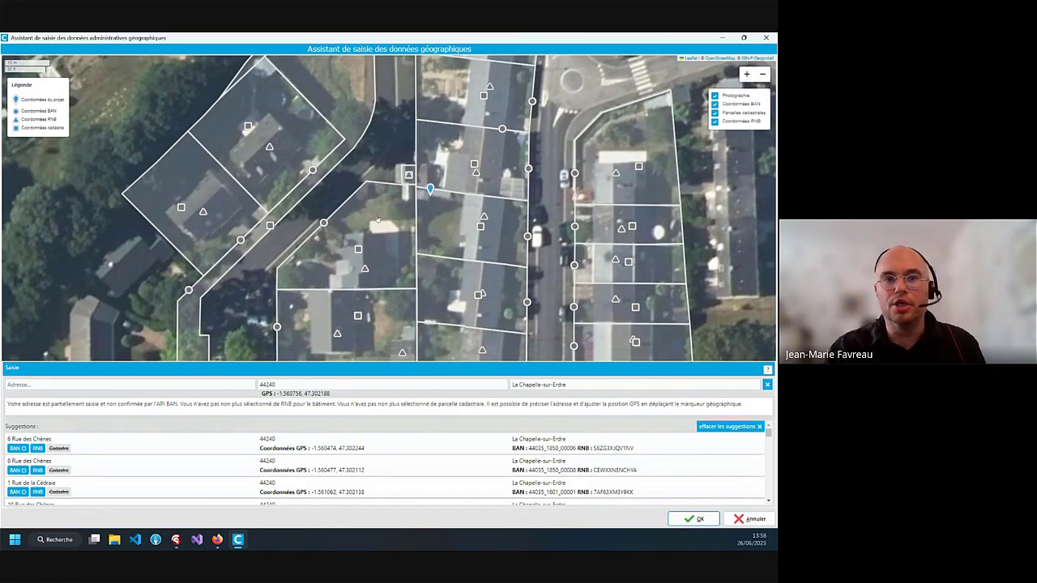
drag(430, 191, 235, 209)
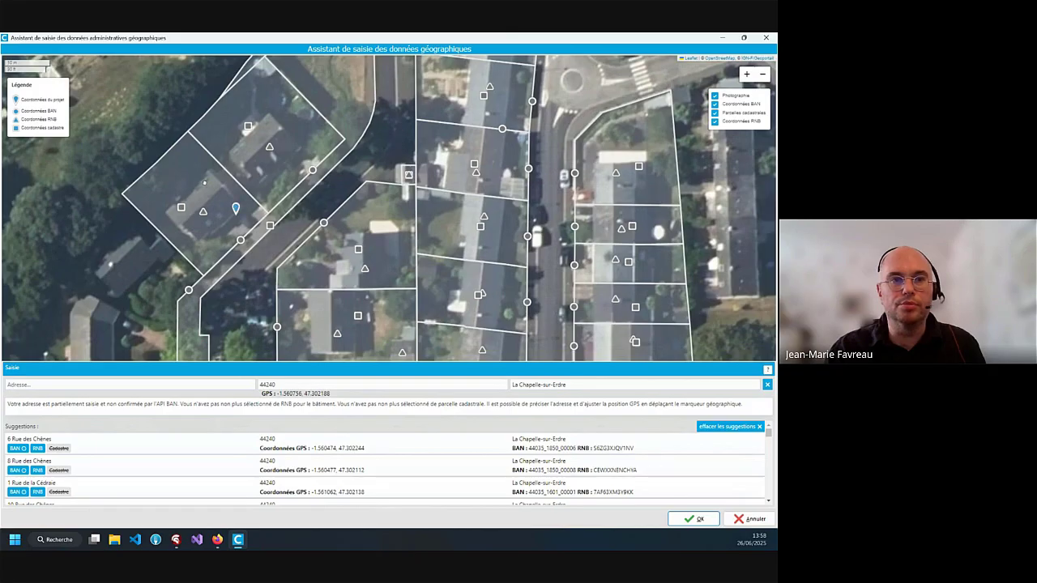
drag(232, 269, 289, 235)
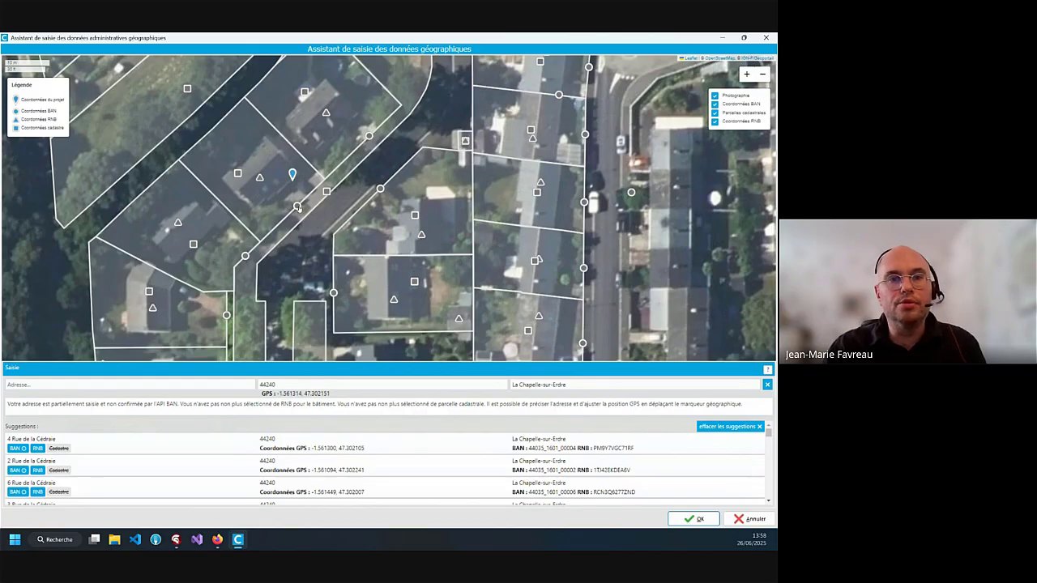
Inspect the nearby BAN address, RNB building and cadastral parcel details
click(297, 206)
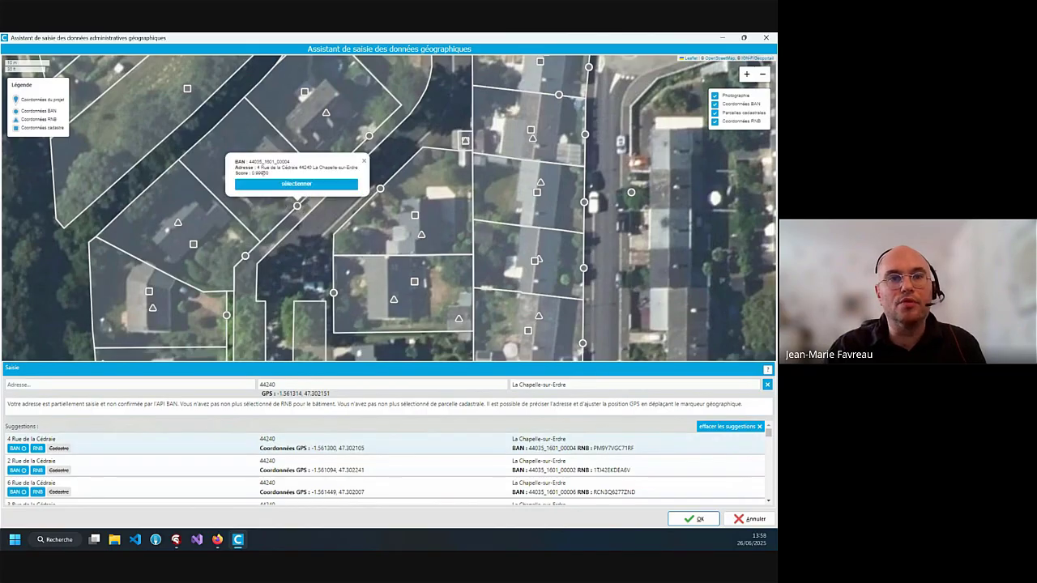
click(364, 161)
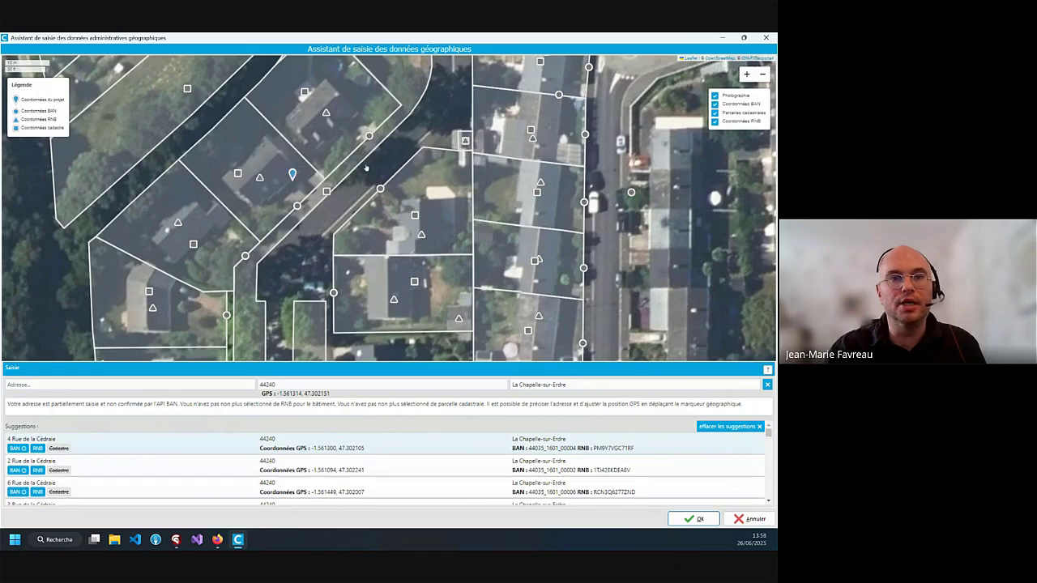
click(260, 178)
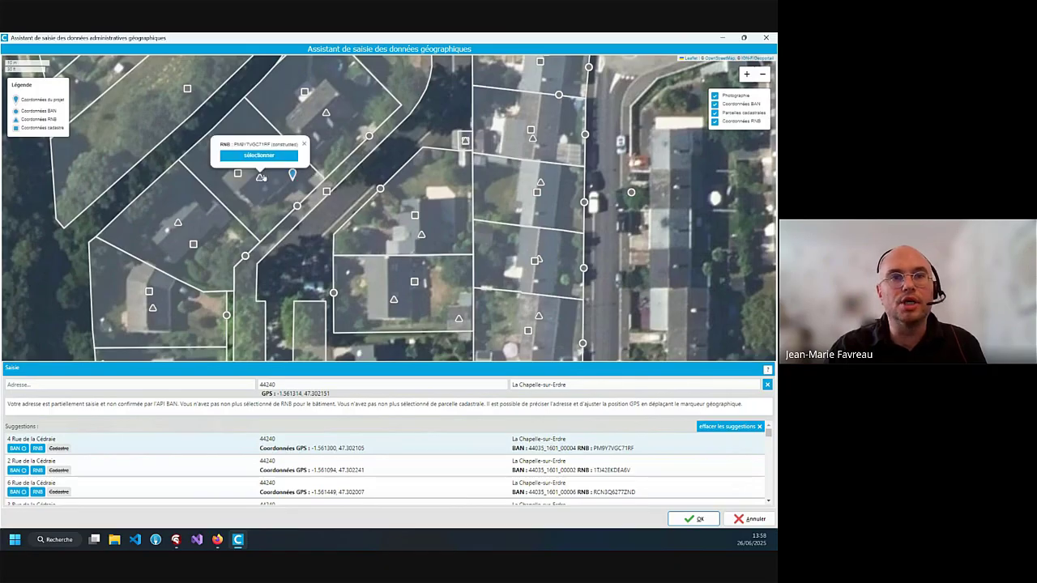
click(304, 145)
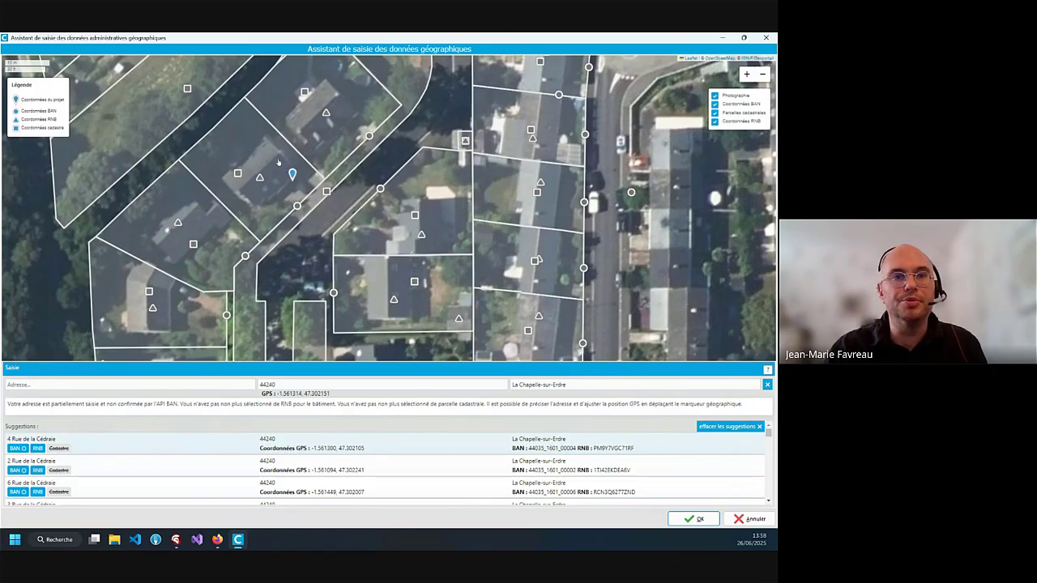
click(239, 174)
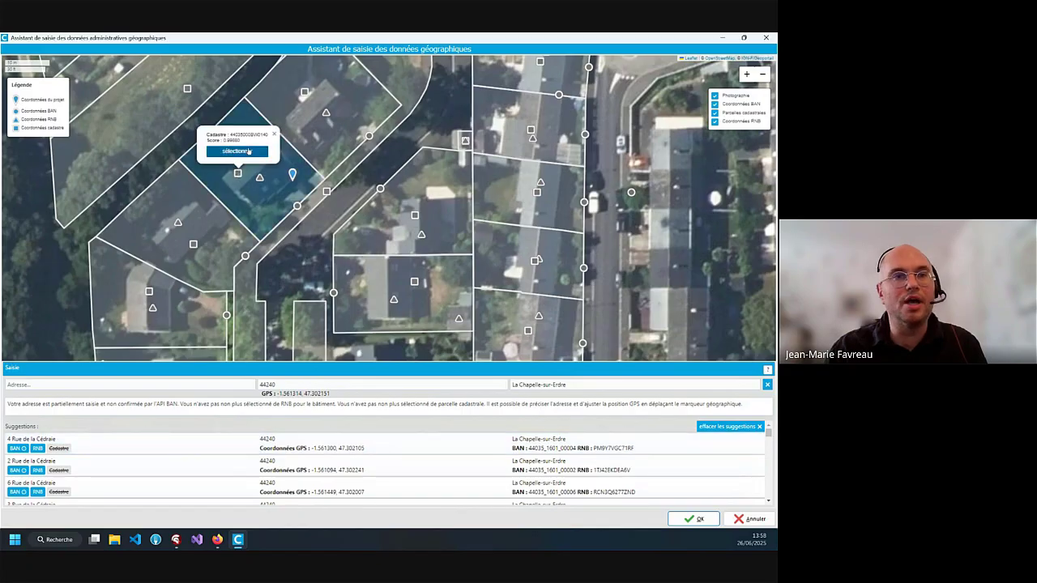
click(275, 133)
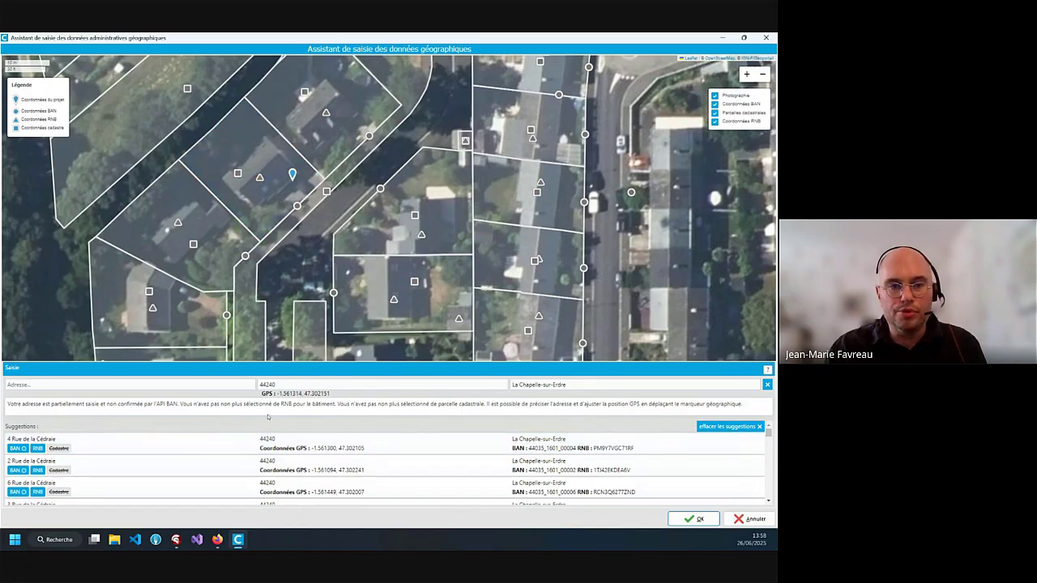
mouse_move(296, 460)
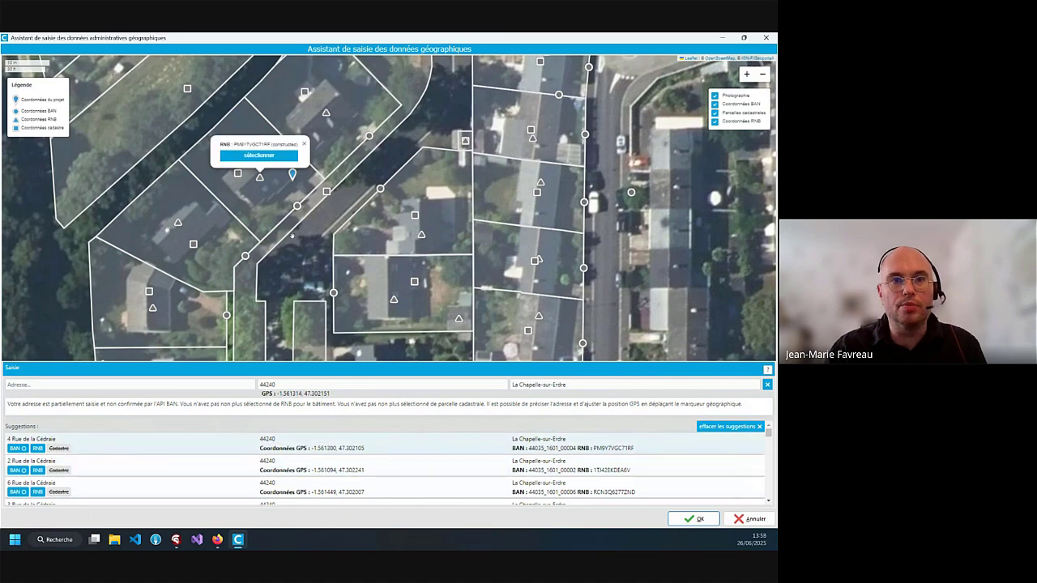
click(298, 206)
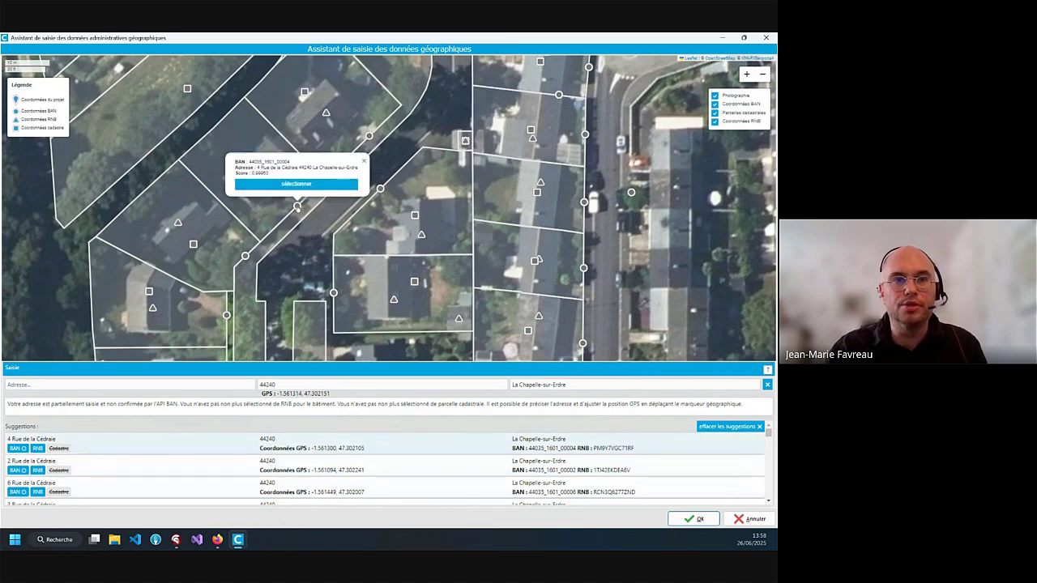
click(308, 185)
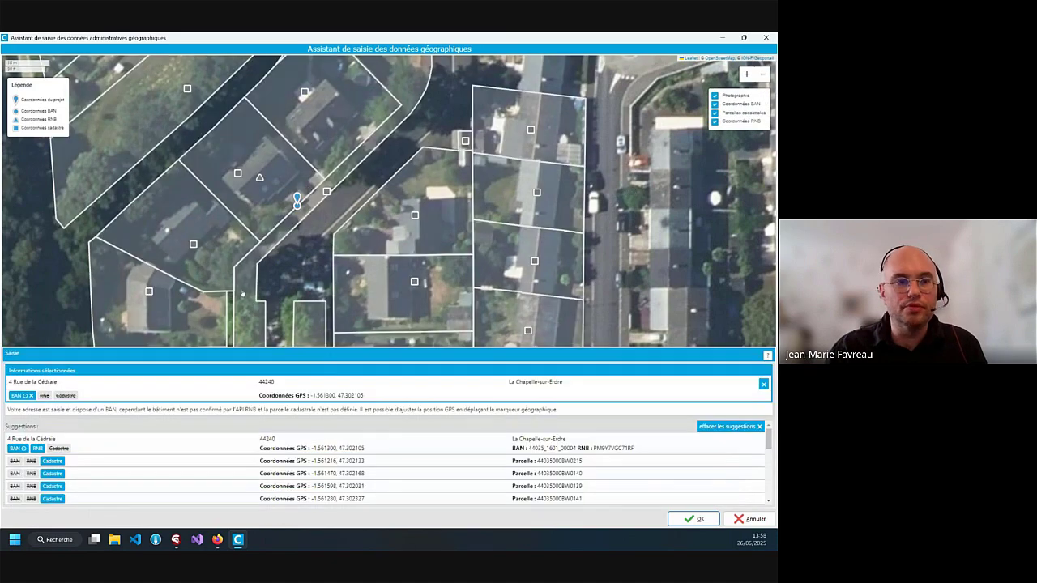
click(124, 440)
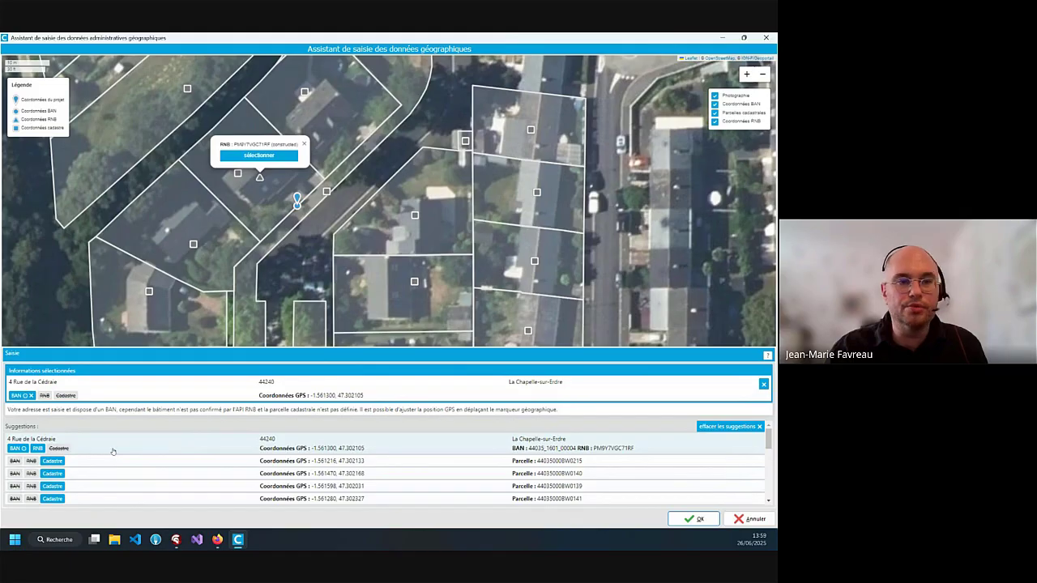
double_click(119, 450)
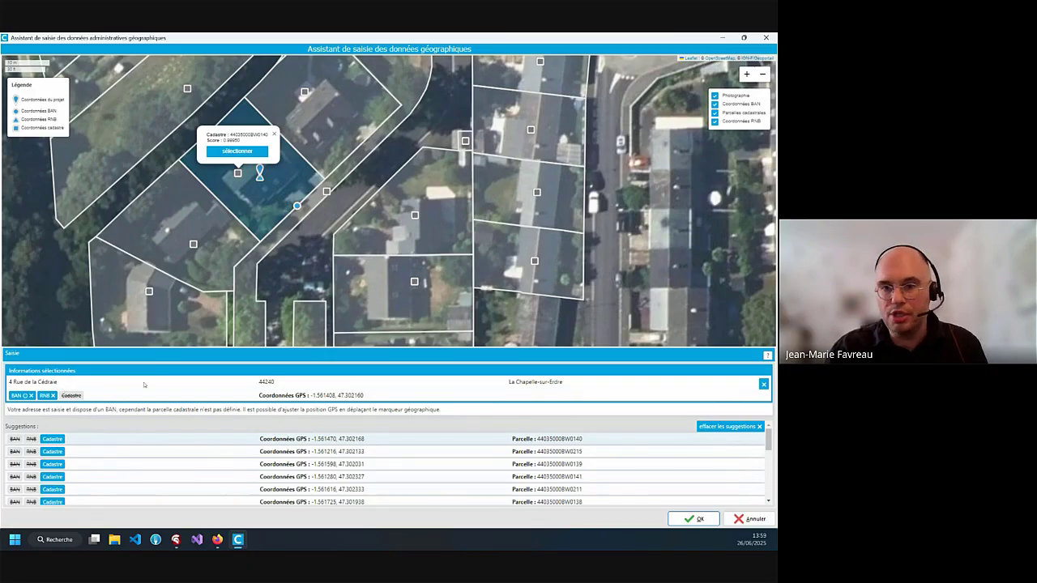
mouse_move(34, 397)
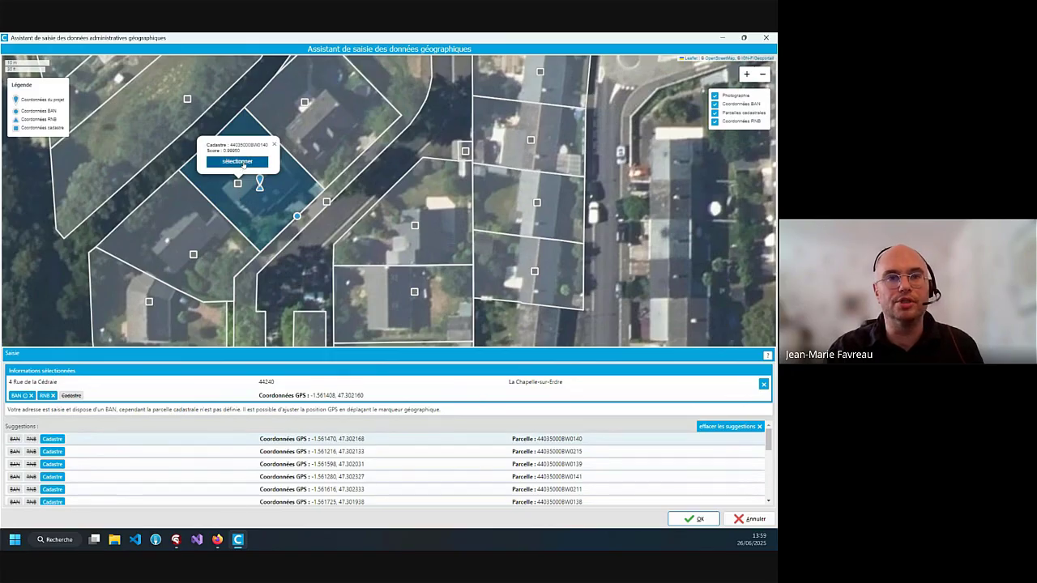
click(243, 164)
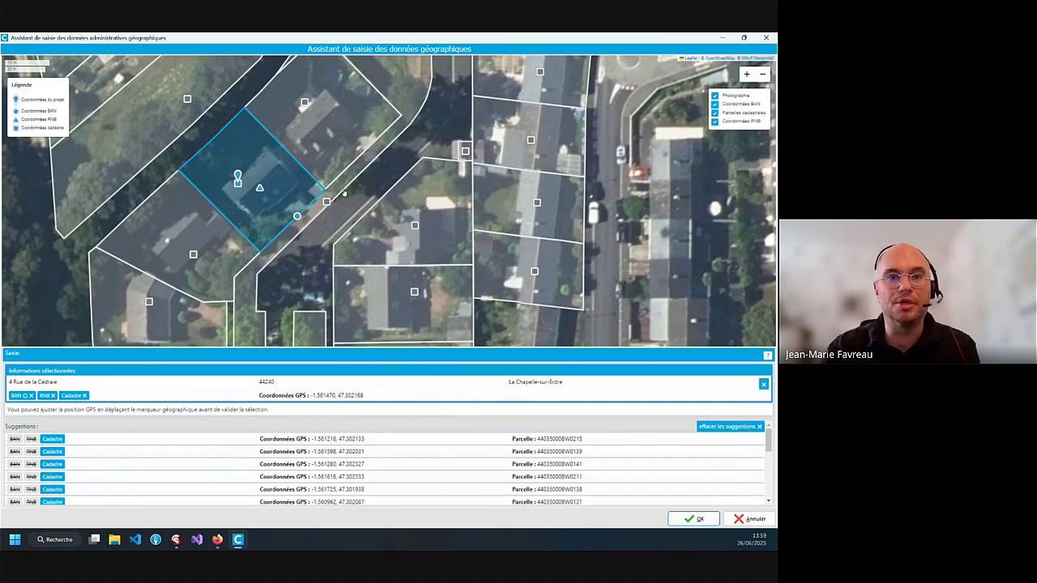
scroll(361, 191, down, 2)
scroll(361, 191, down, 1)
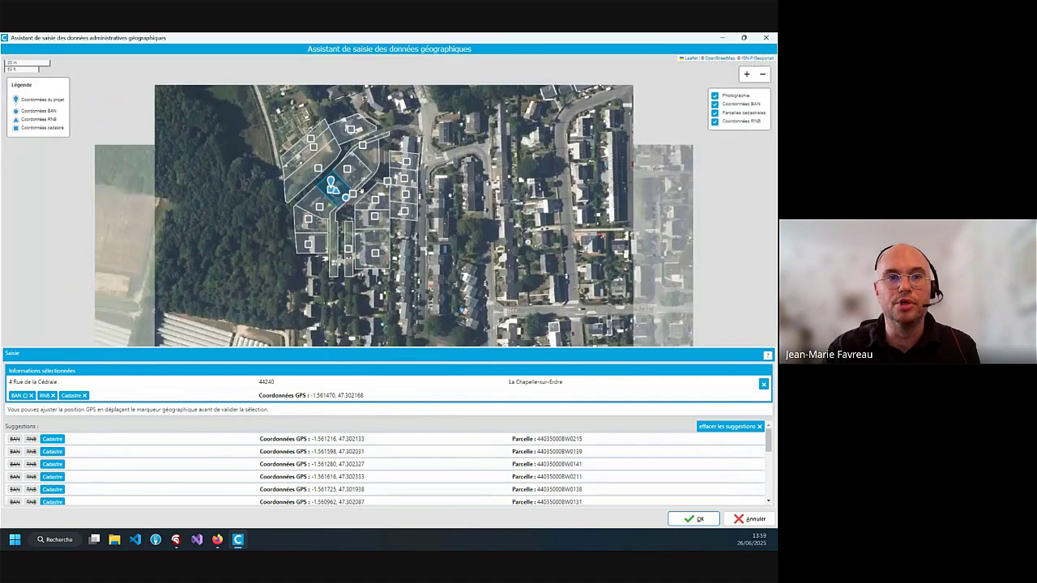
scroll(361, 191, down, 1)
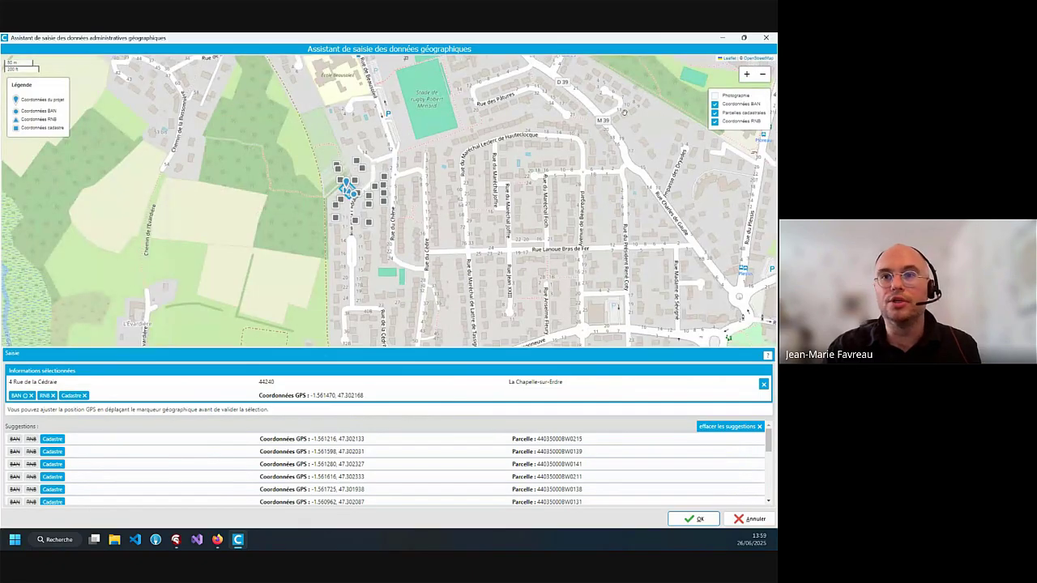
click(715, 96)
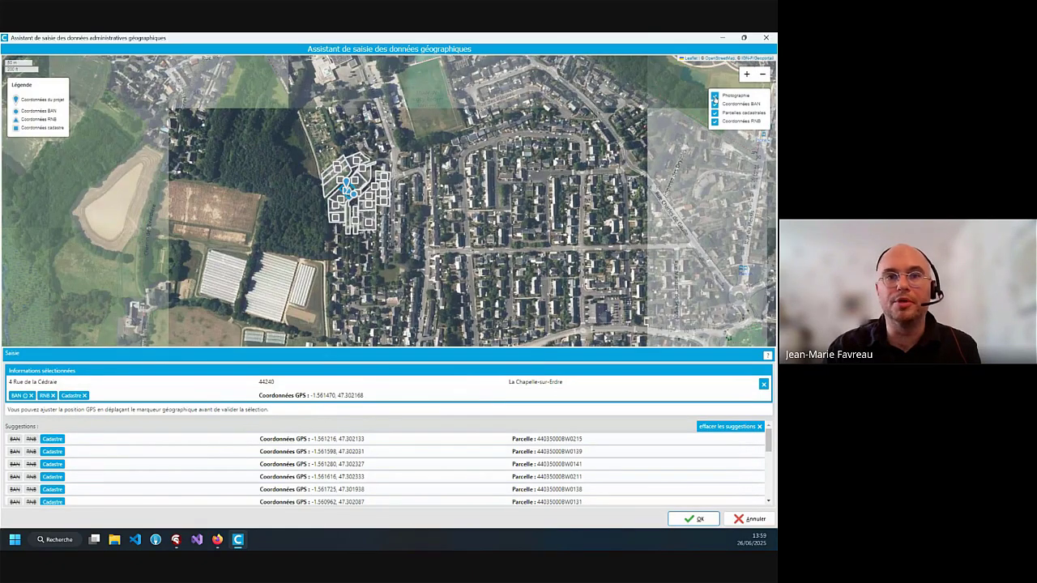
scroll(352, 185, up, 2)
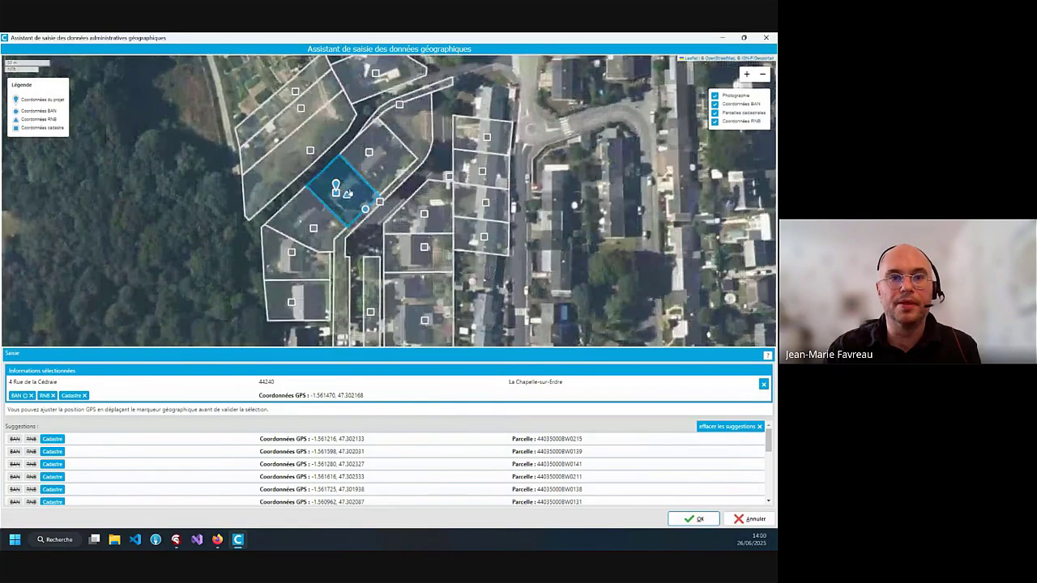
scroll(349, 193, up, 1)
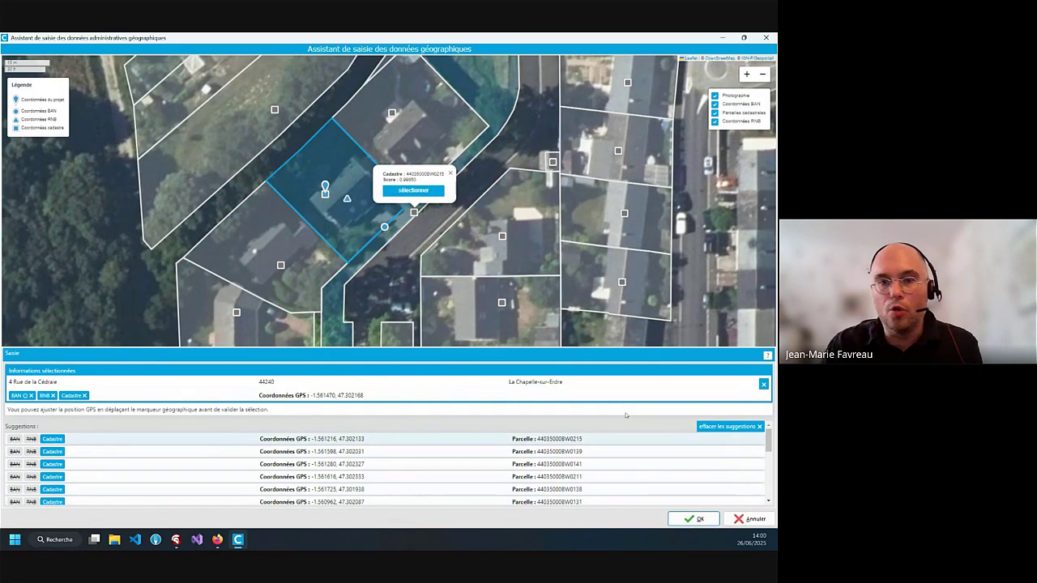
click(85, 395)
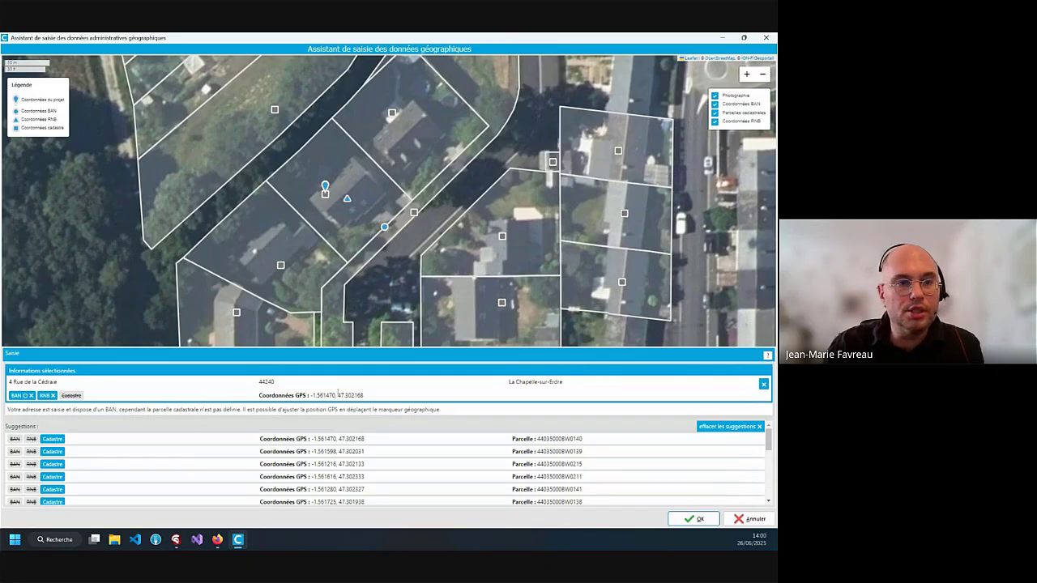
click(764, 384)
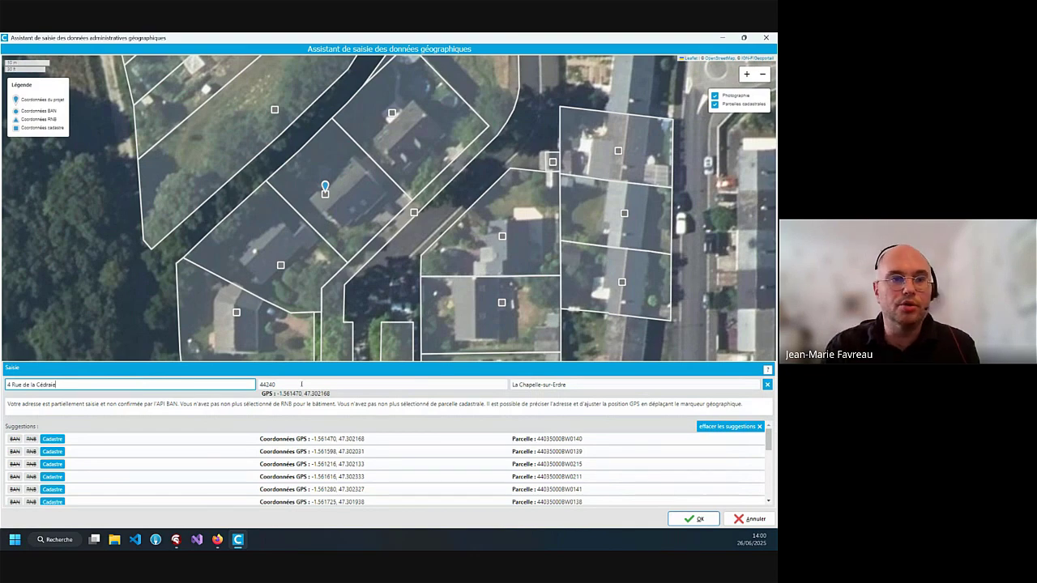
click(767, 386)
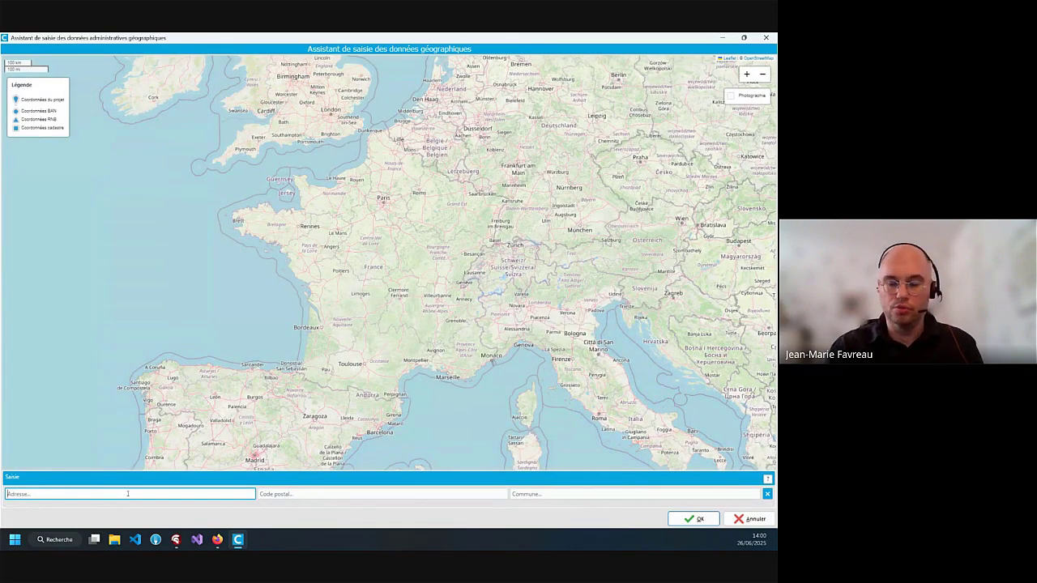
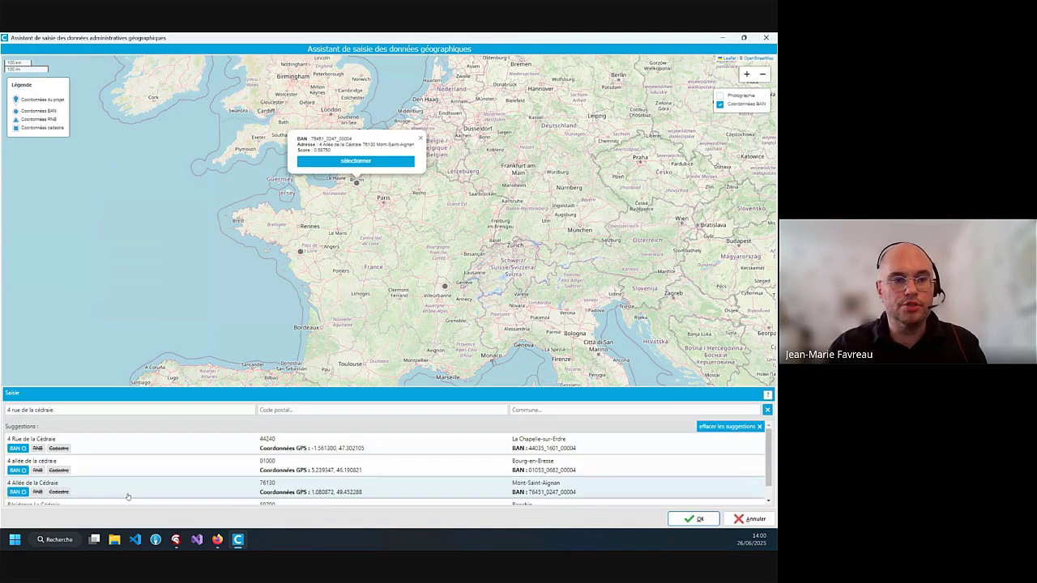
click(162, 447)
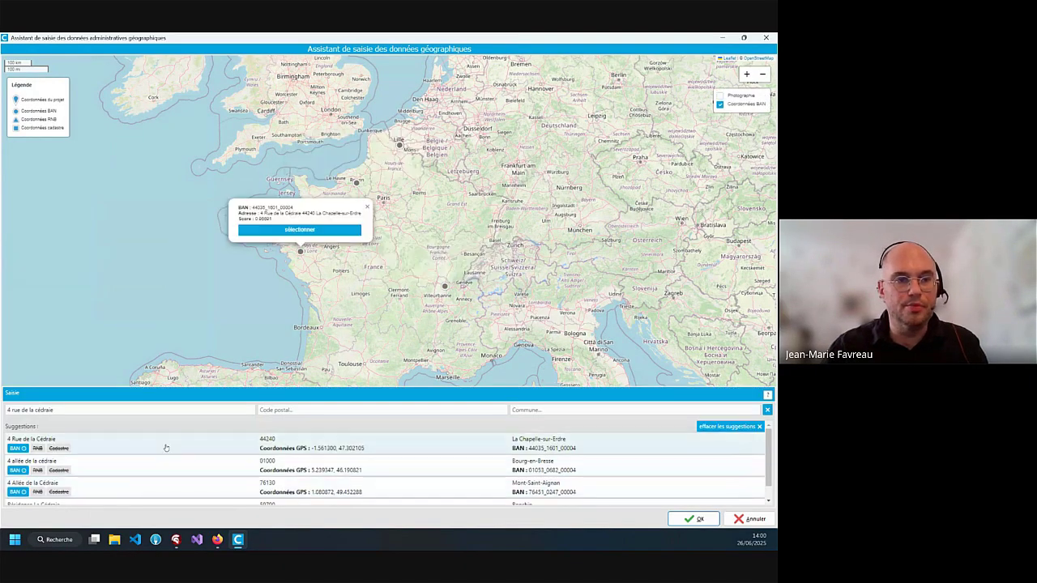
click(587, 447)
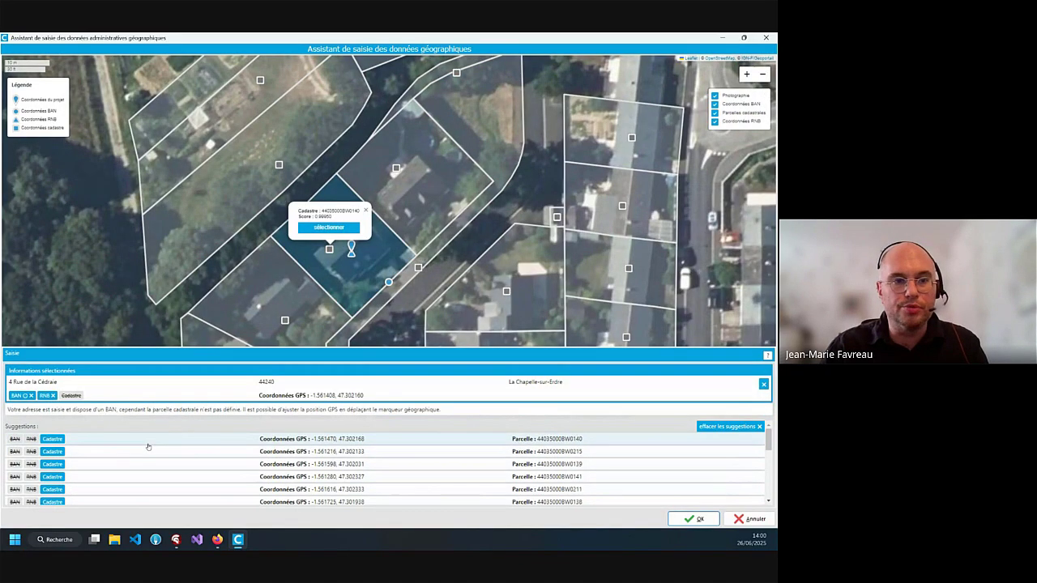
click(148, 447)
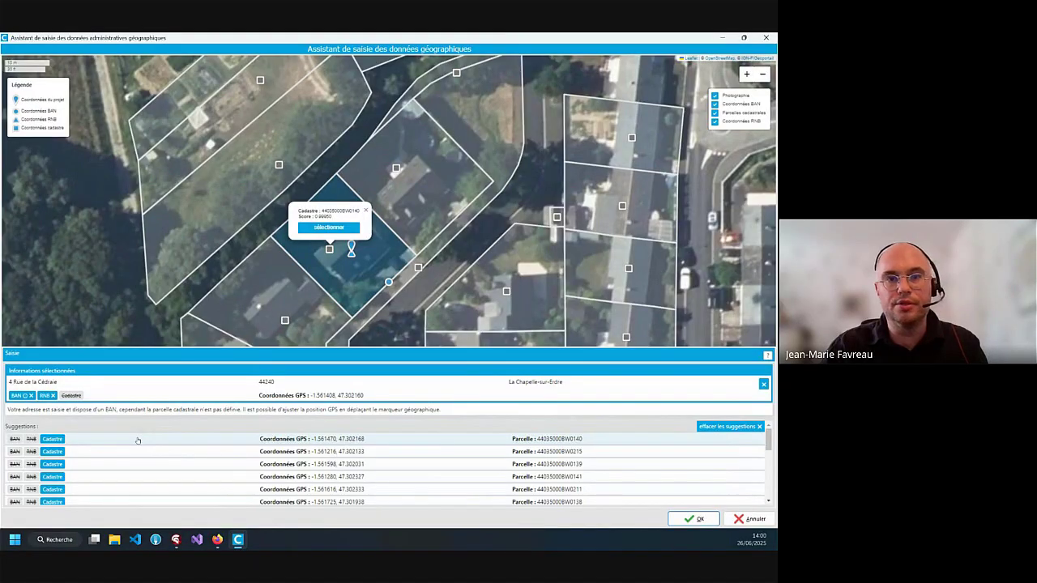
click(138, 441)
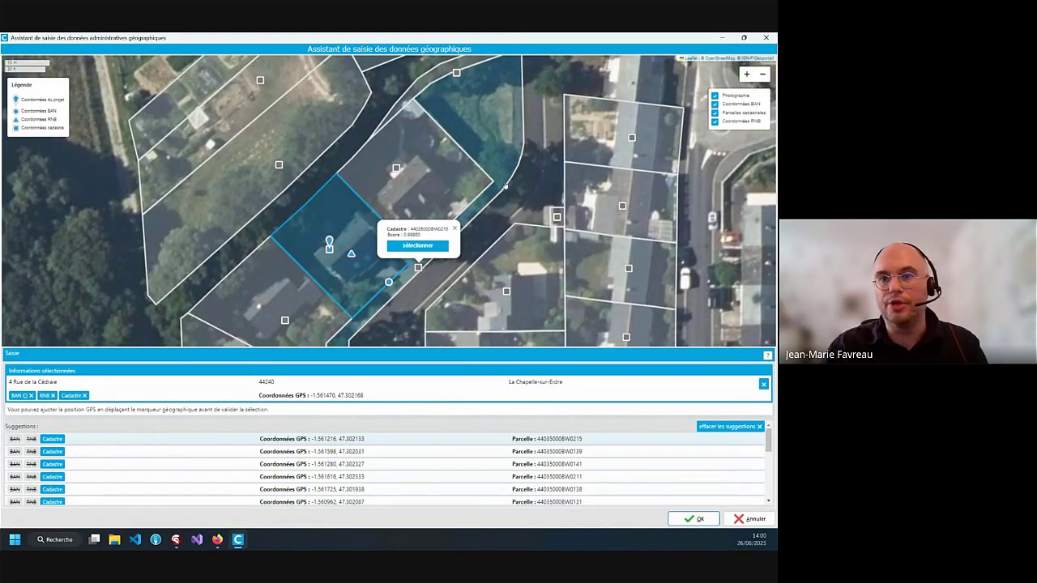
click(693, 519)
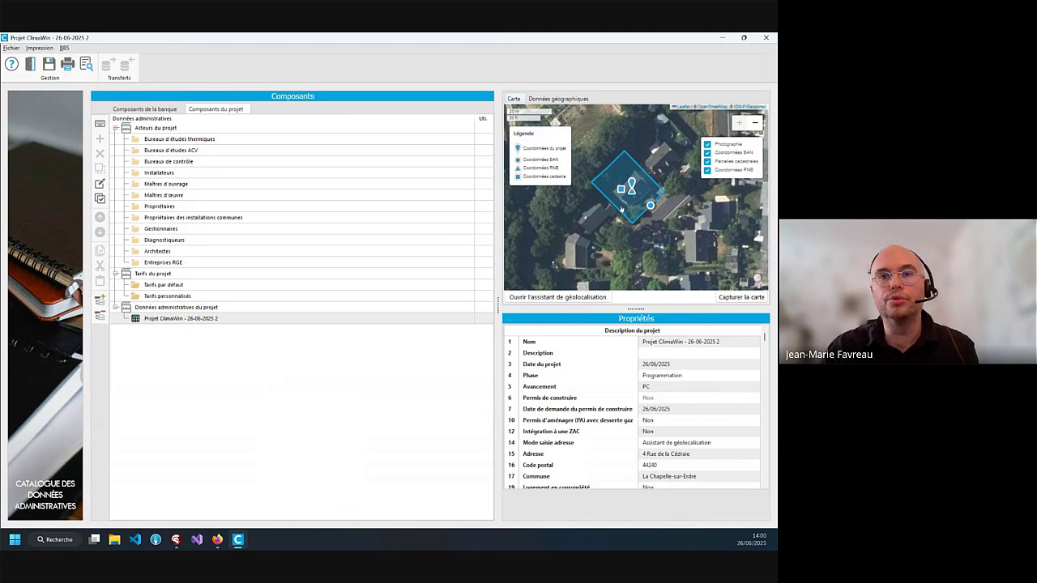
Capture the parcel map with enlarged labels, check the captured image, then return to the live map
click(740, 297)
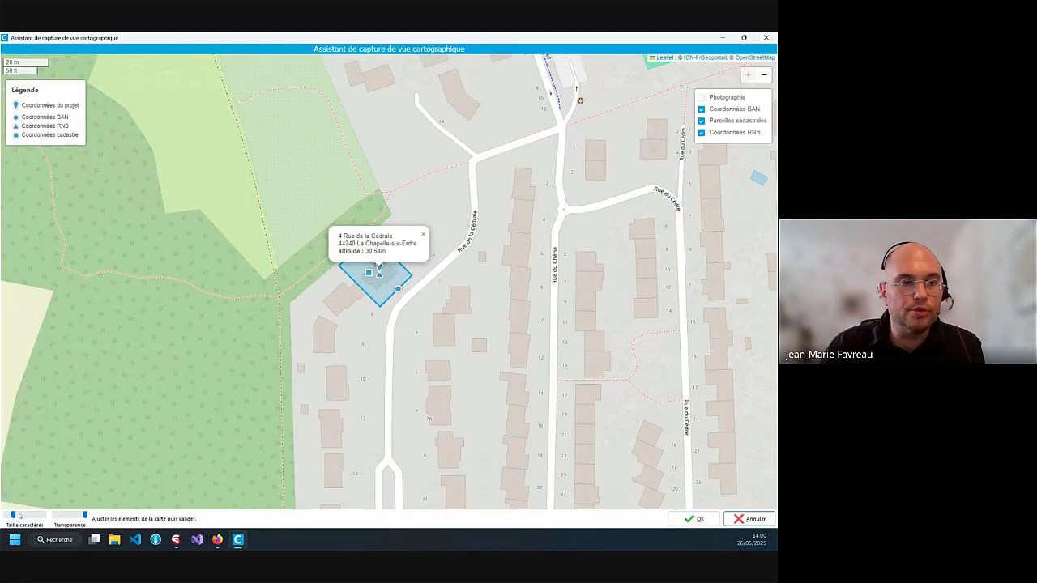
drag(14, 516, 71, 519)
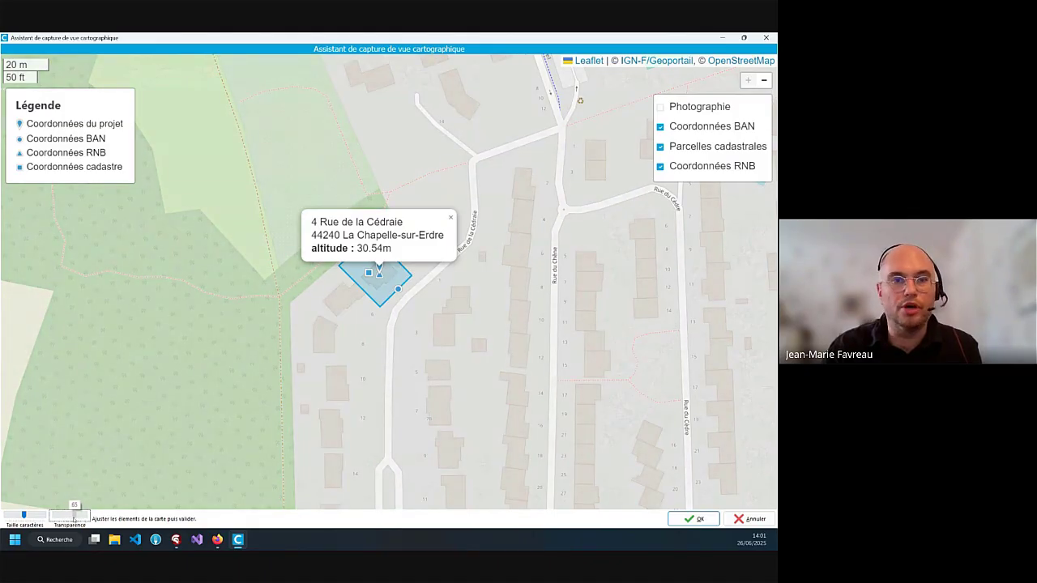
click(692, 519)
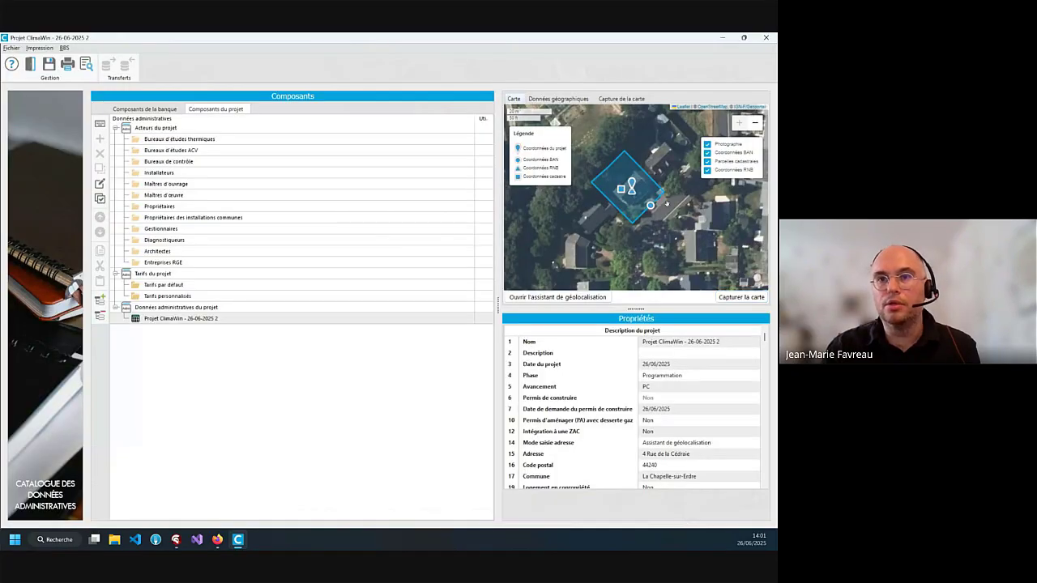
click(634, 101)
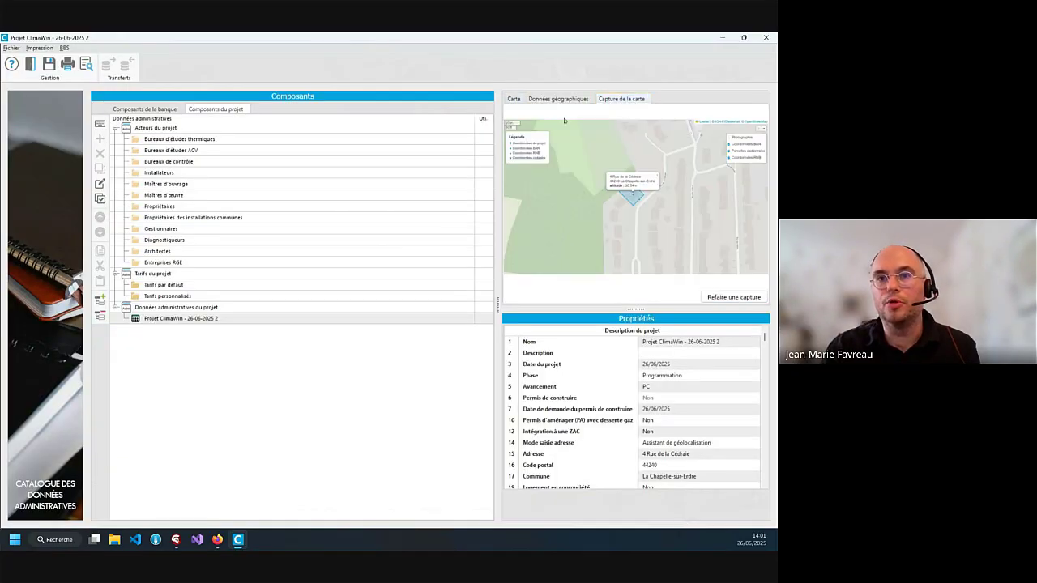
click(514, 99)
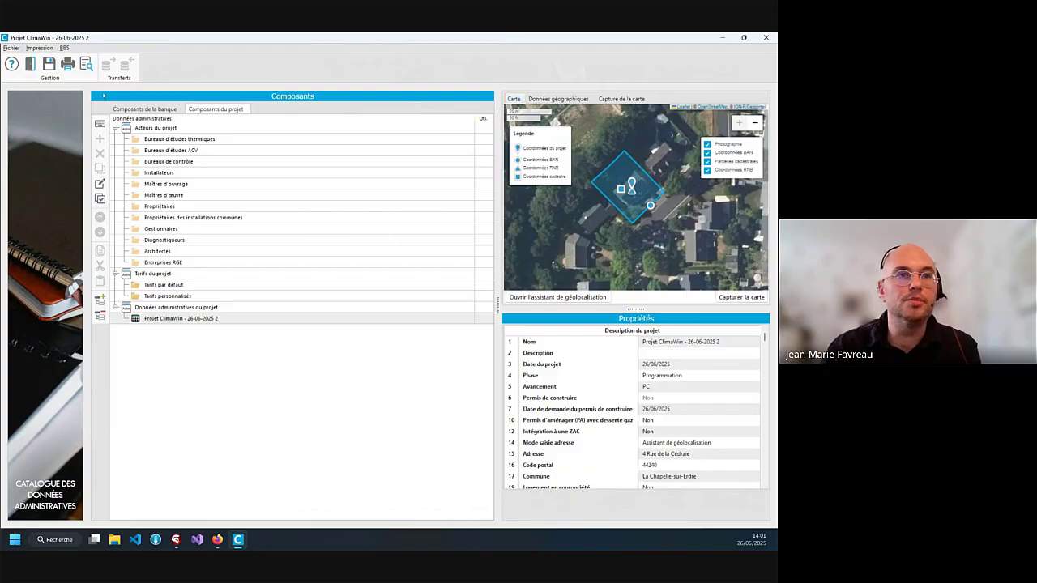
click(67, 63)
click(21, 117)
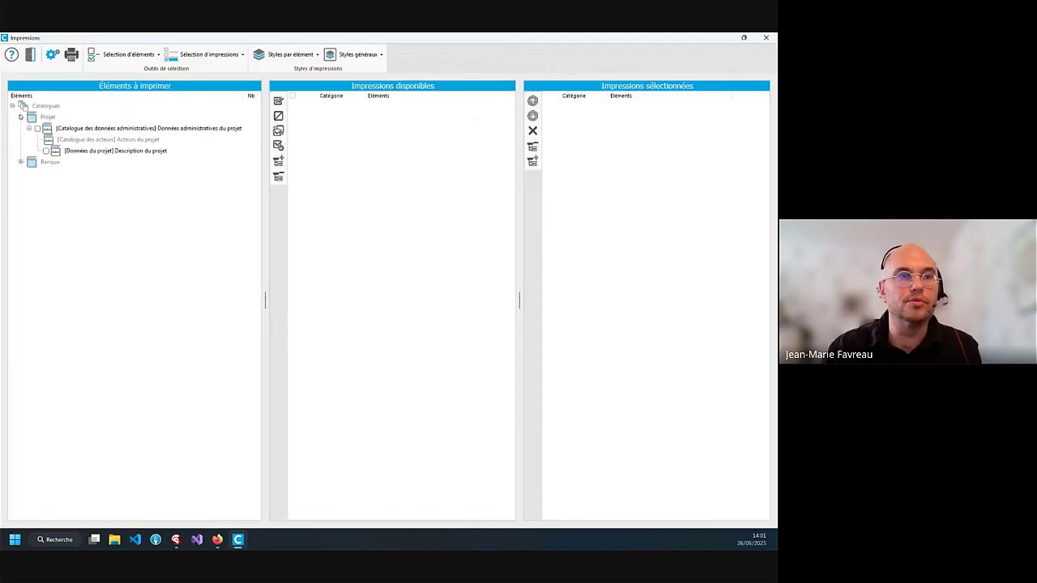
click(37, 128)
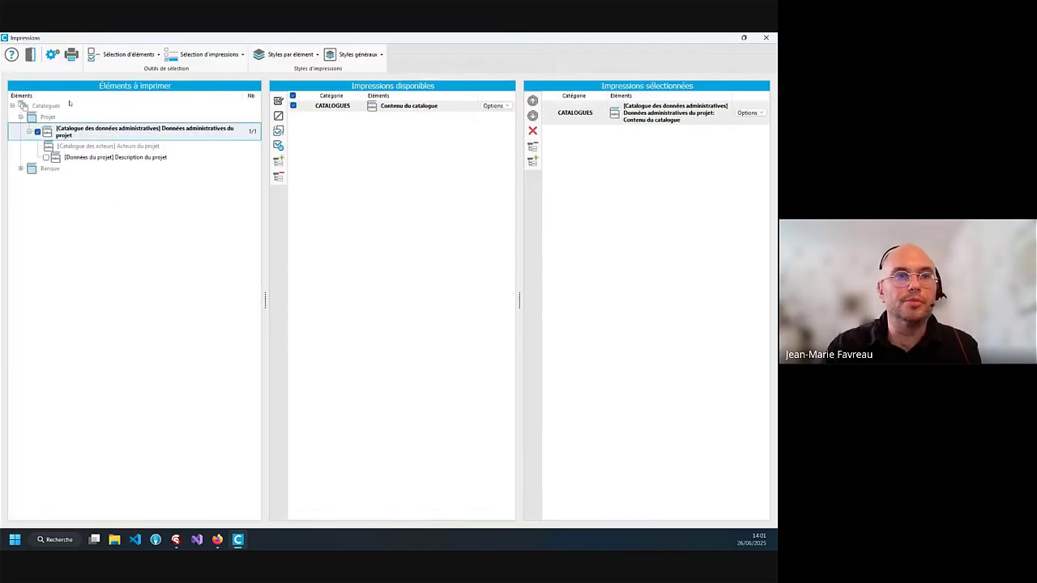
click(71, 54)
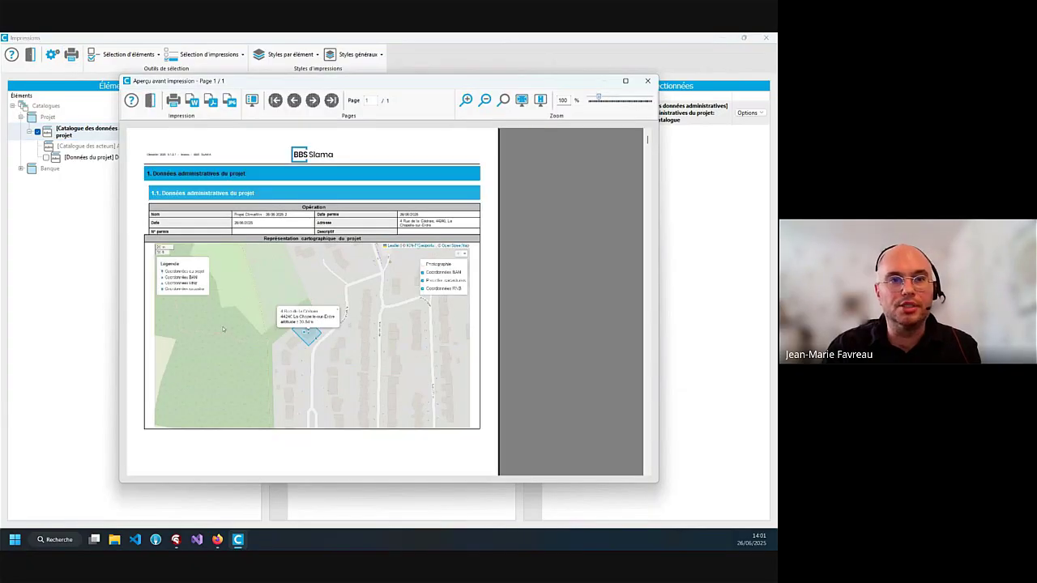
click(647, 80)
click(766, 37)
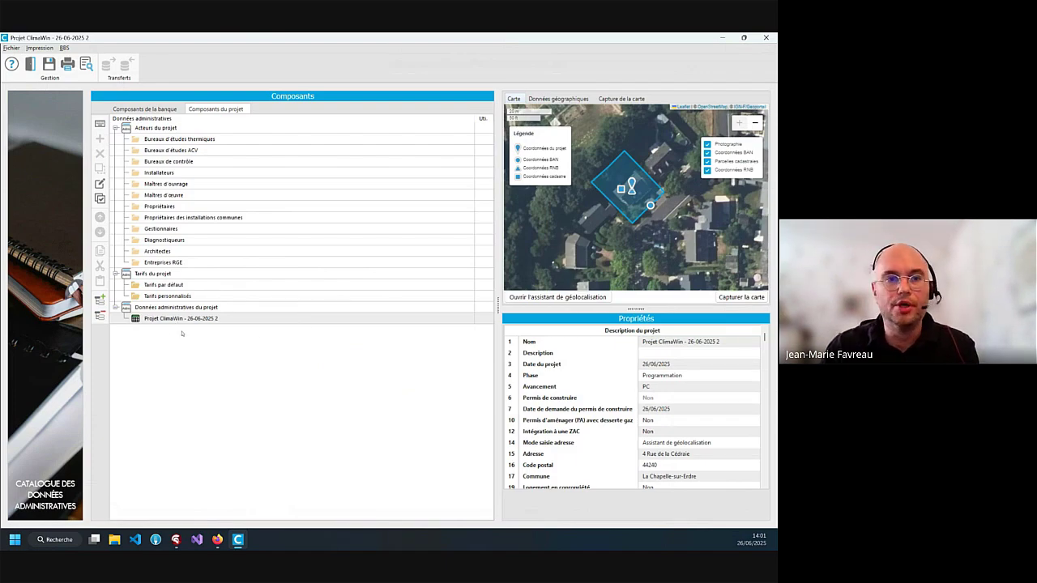
click(188, 153)
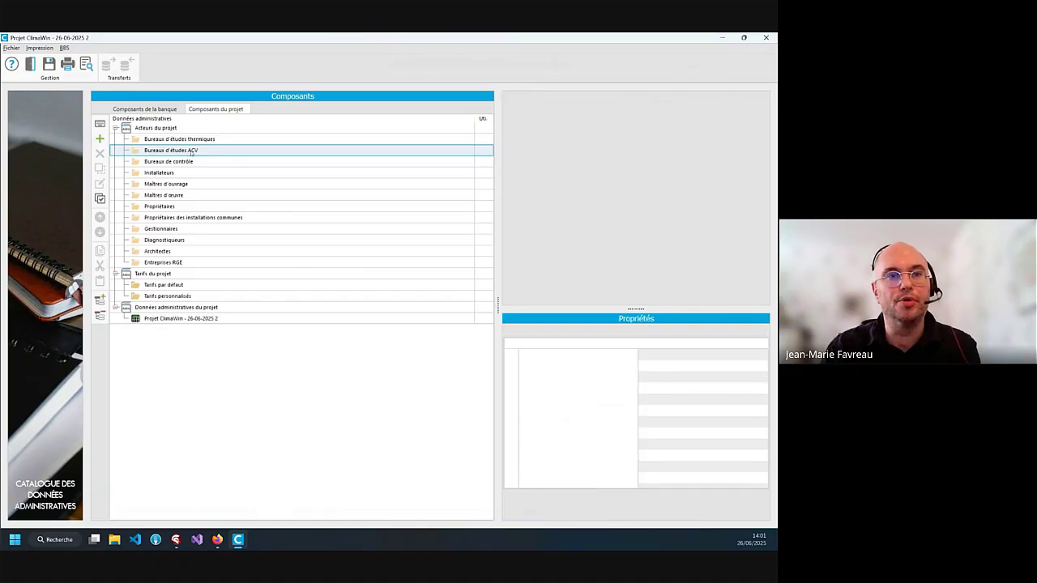
Add a new actor under Bureaux d'études ACV and launch geolocation for its address
click(99, 138)
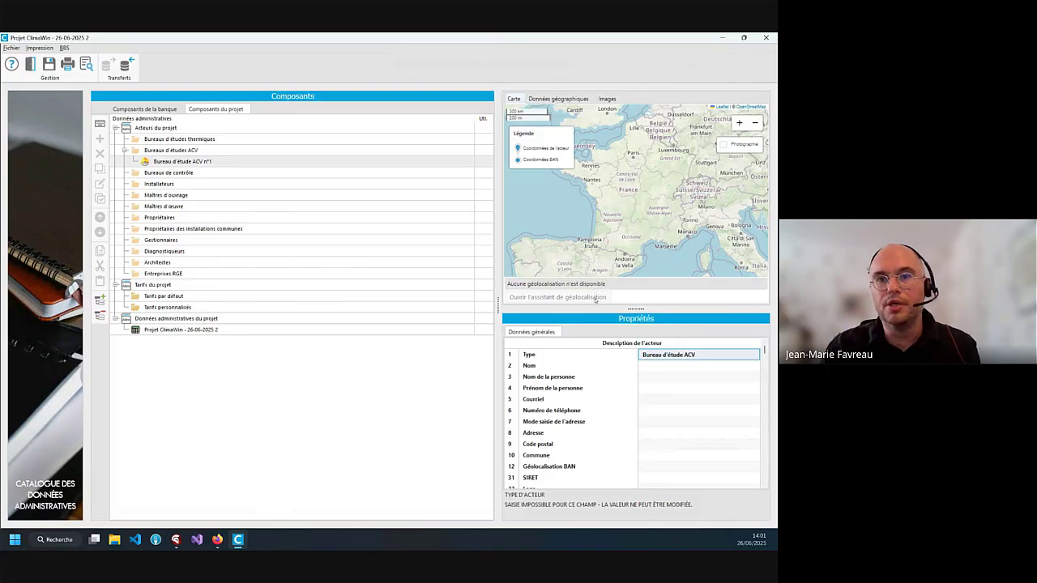
key(Return)
key(Return)
key(Return)
key(Return)
key(Return)
key(Return)
key(Return)
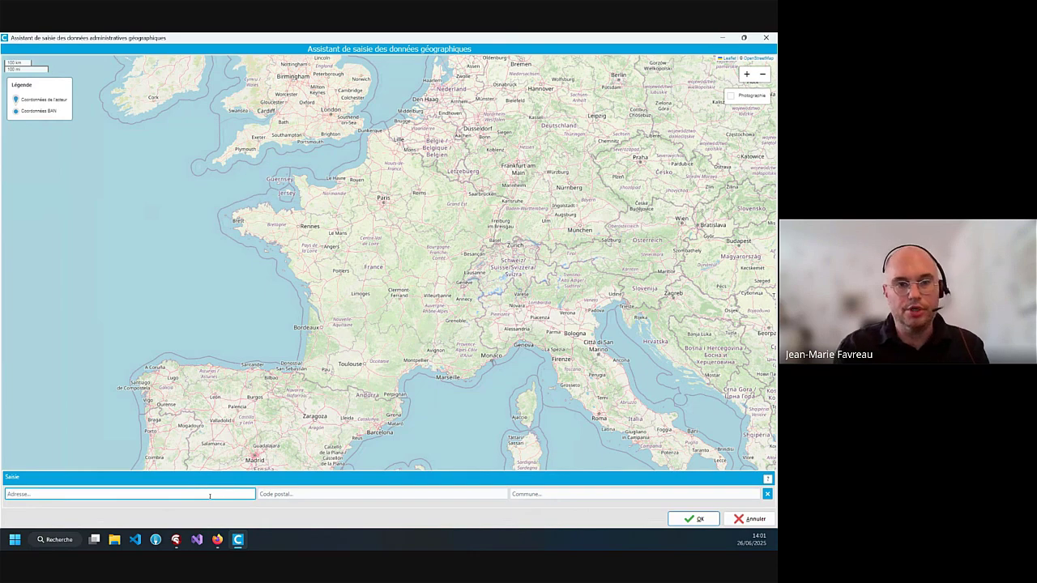
Search 'rue mont mouchet' and pick the Clermont-Ferrand street suggestion
text(rue m)
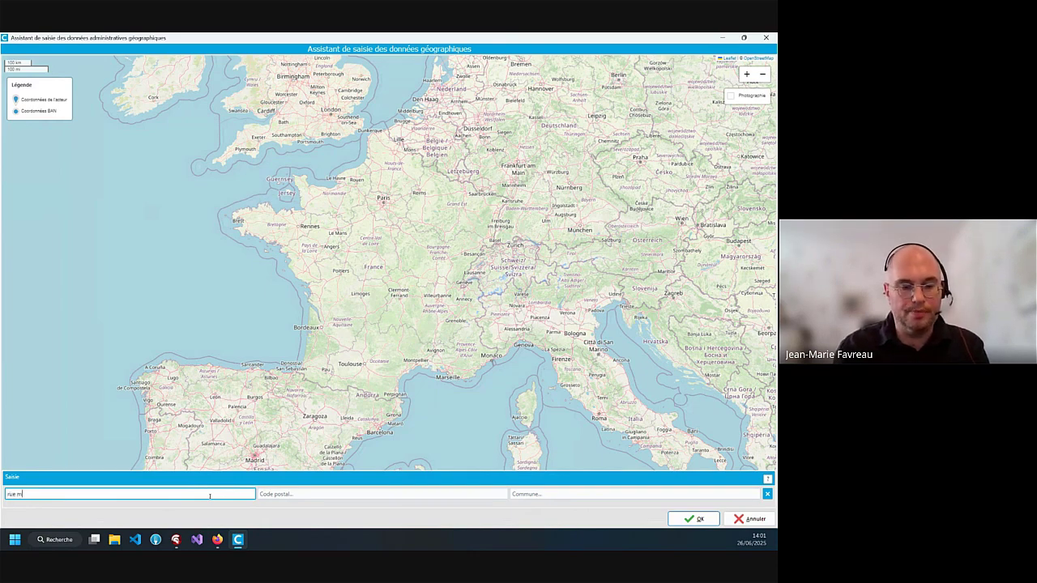
text(ont mouchet)
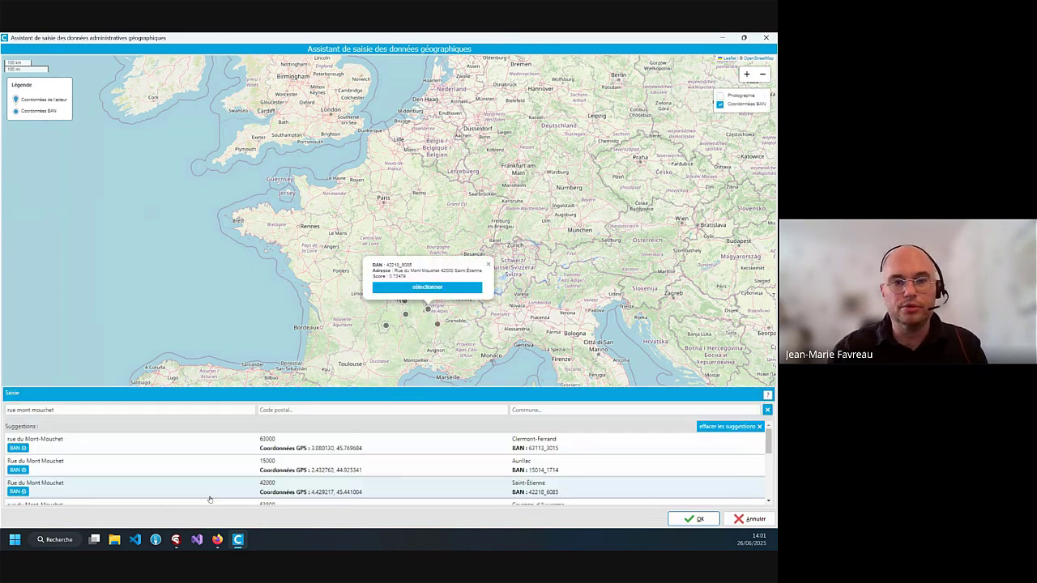
click(224, 445)
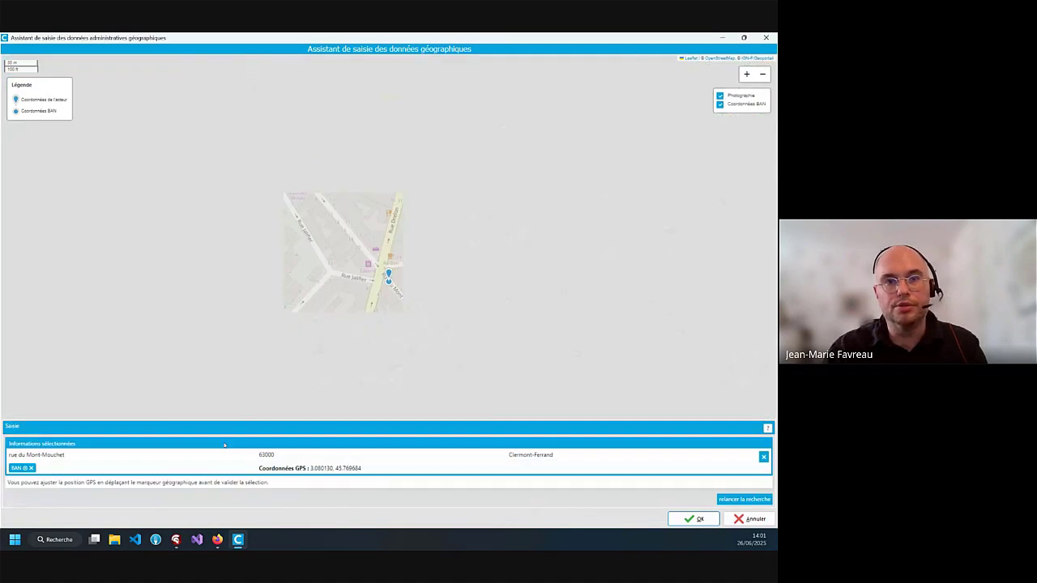
scroll(398, 322, up, 1)
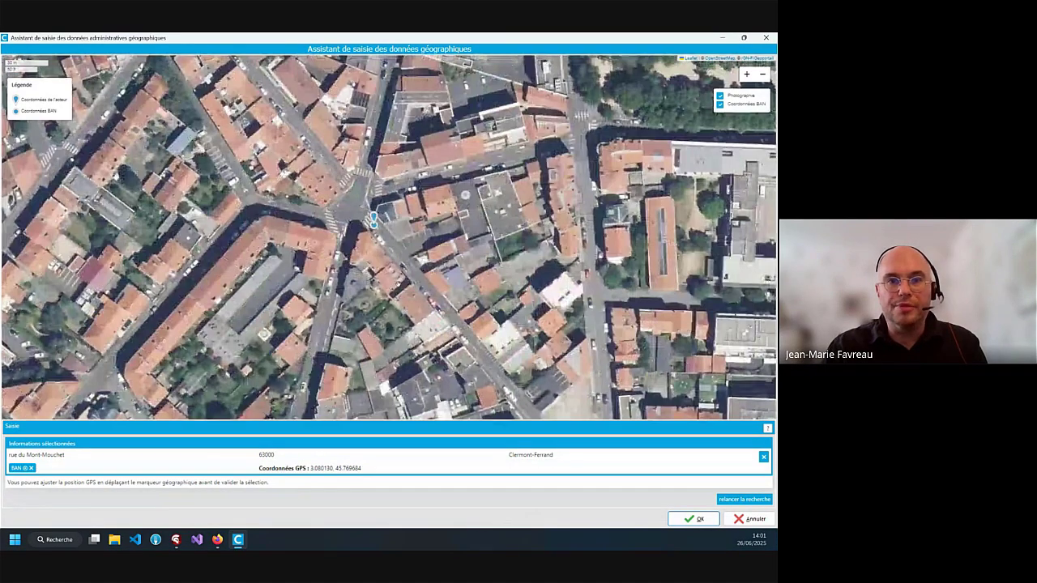
drag(397, 289, 378, 274)
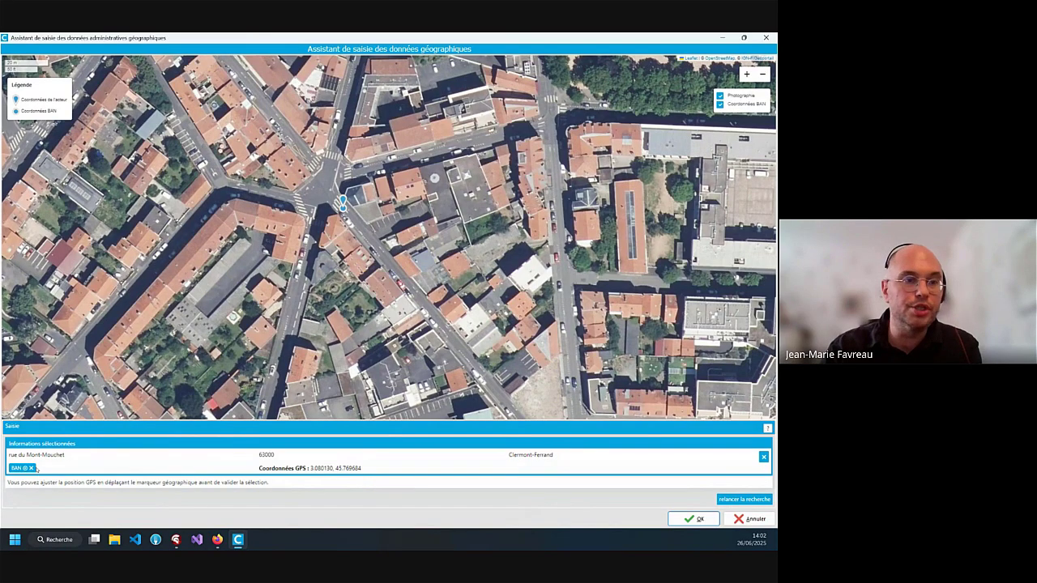
mouse_move(32, 470)
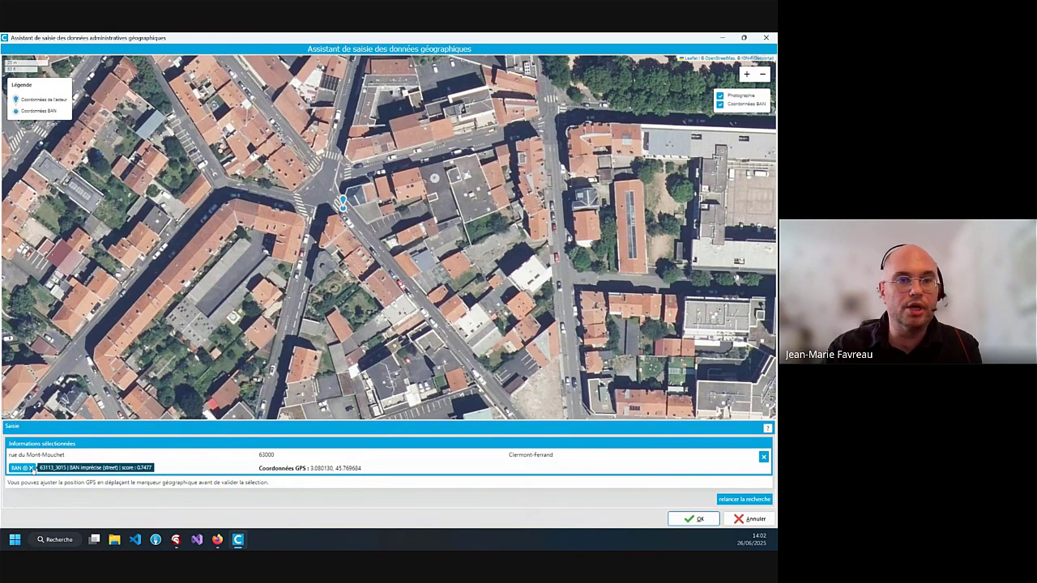
click(32, 468)
scroll(358, 241, up, 1)
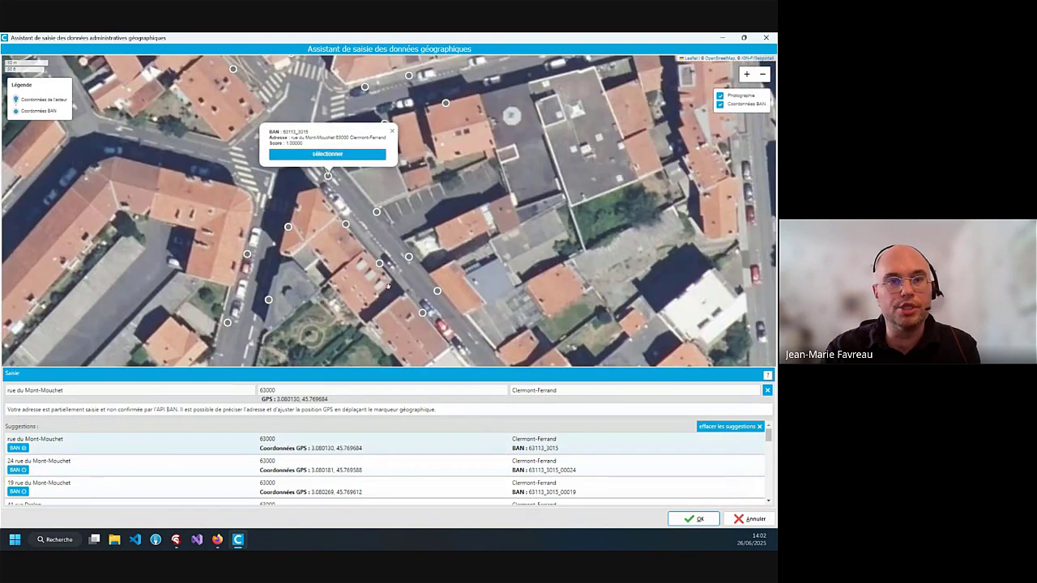
click(390, 226)
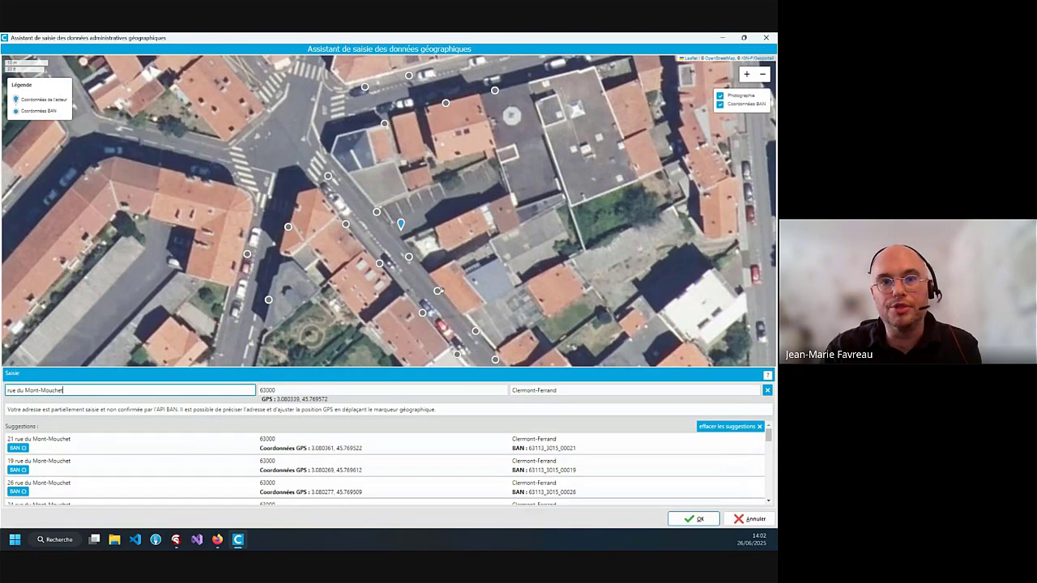
click(437, 292)
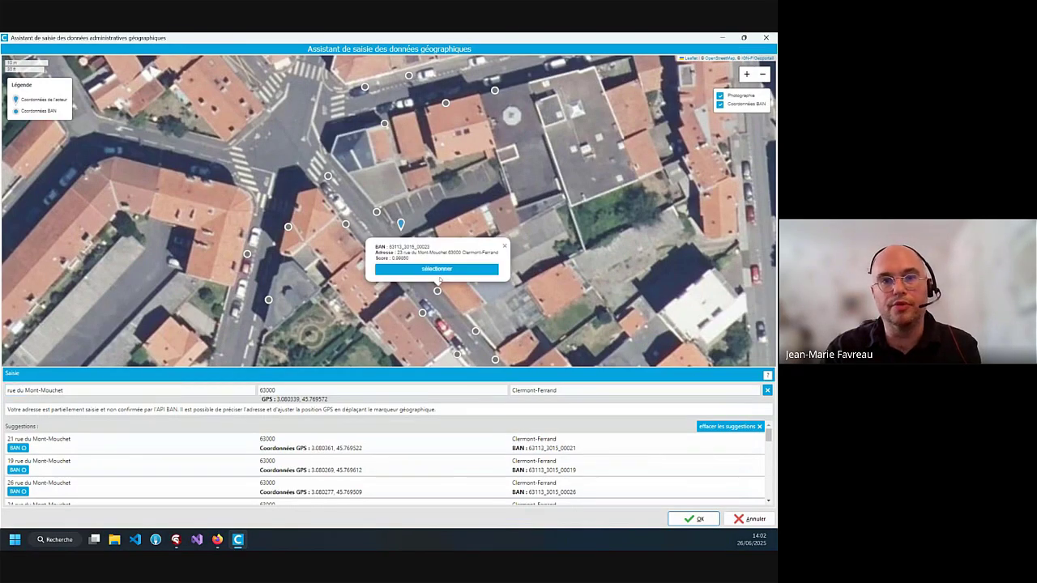
click(446, 271)
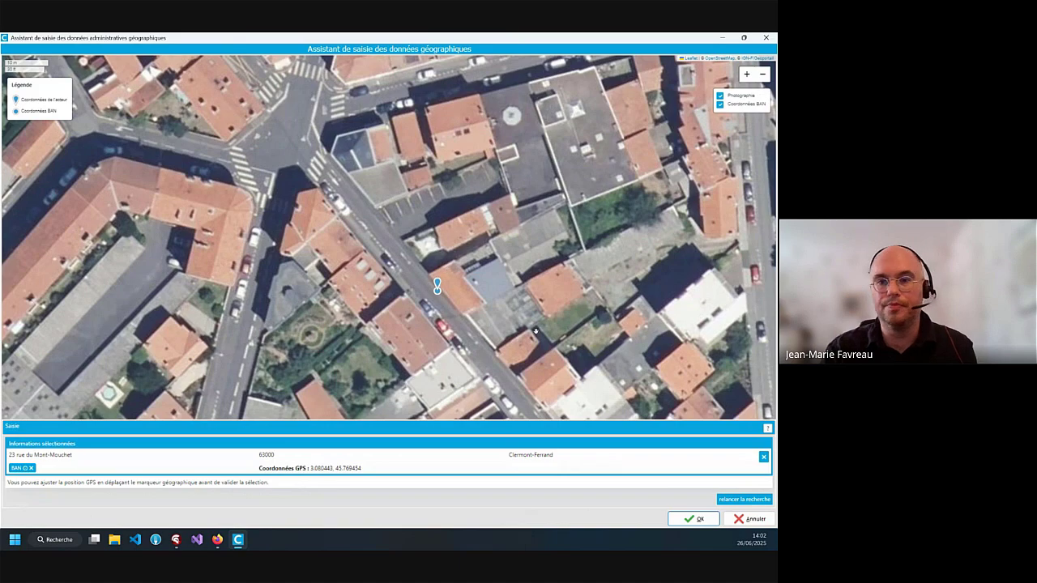
click(685, 518)
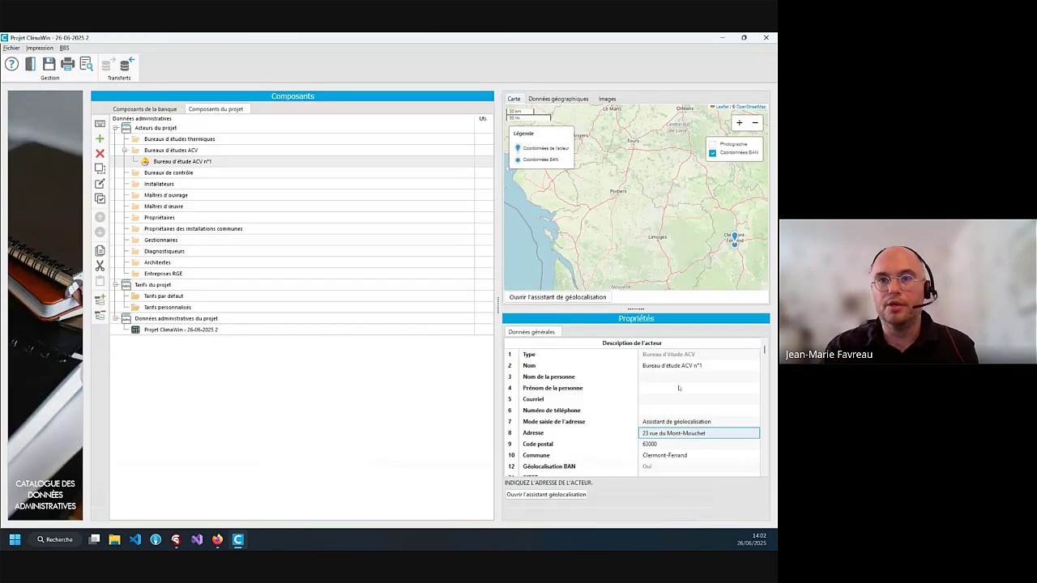
Check the project and ACV office details, then request a weather site for La Chapelle-sur-Erdre (44, 31 m)
click(351, 330)
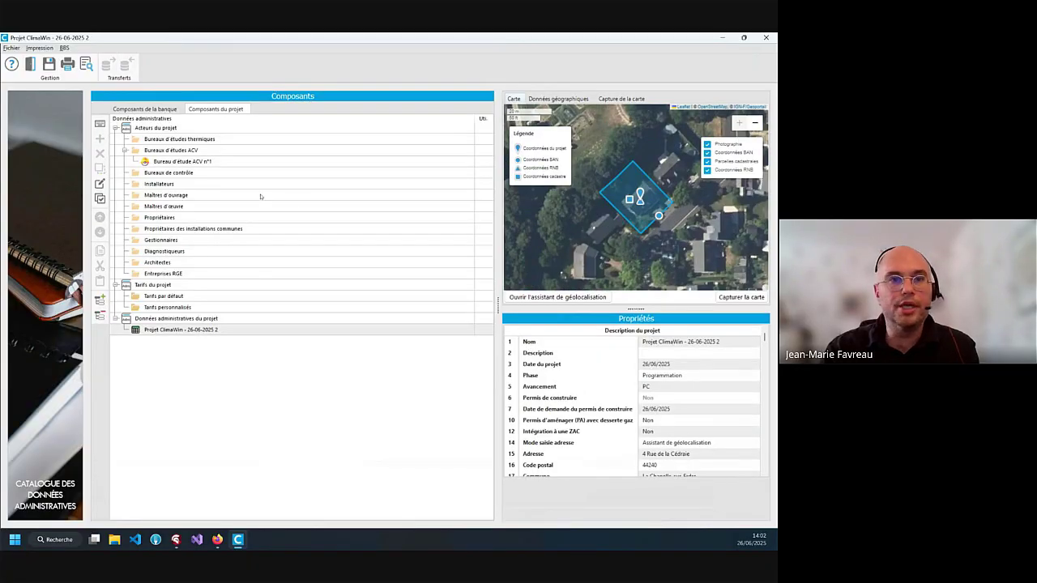
click(219, 163)
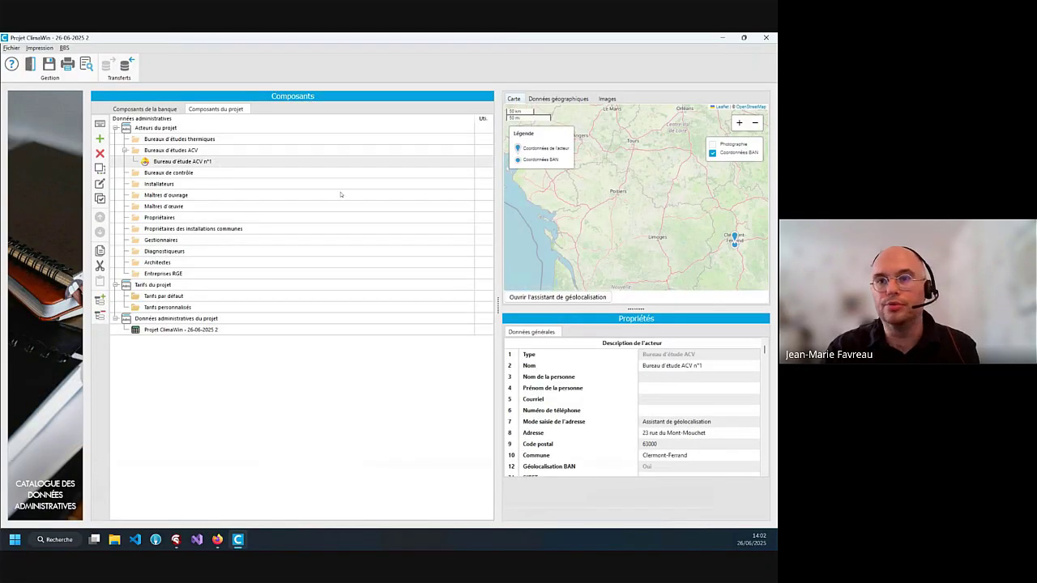
click(232, 330)
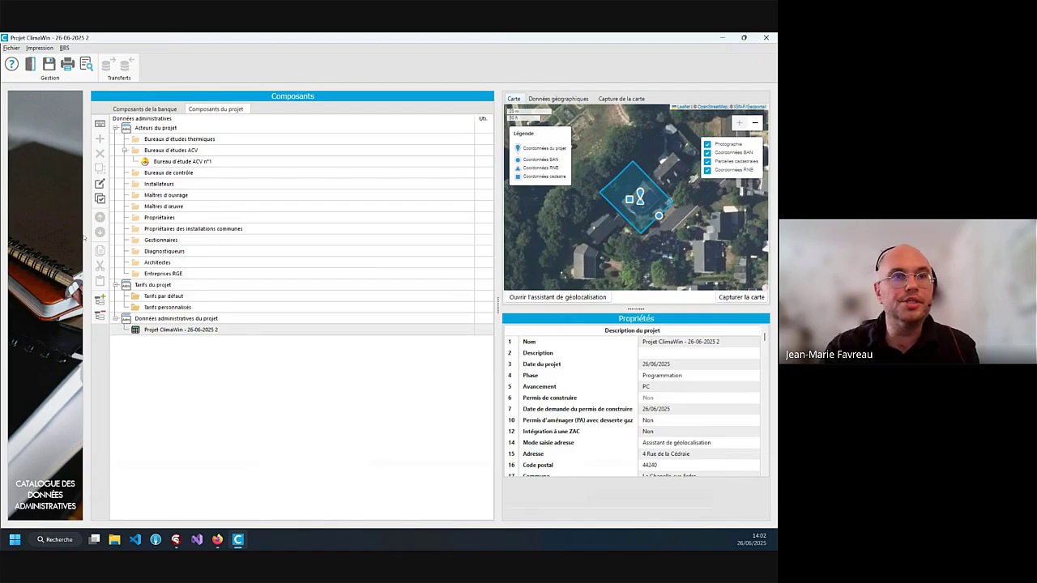
click(29, 69)
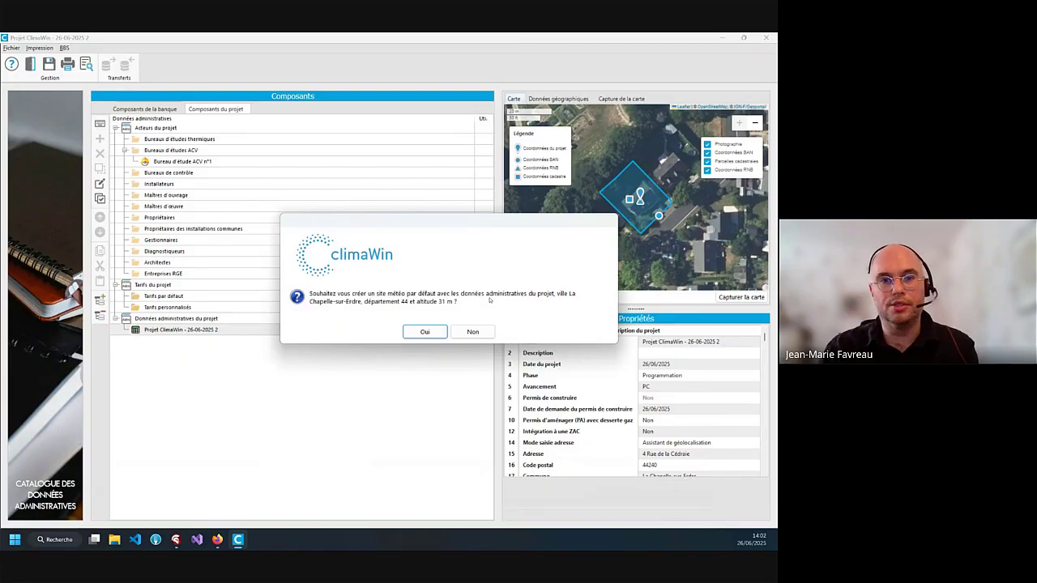
Accept the default La Chapelle-sur-Erdre weather site, department 44 at 31 m, and confirm saving the modifications
click(435, 334)
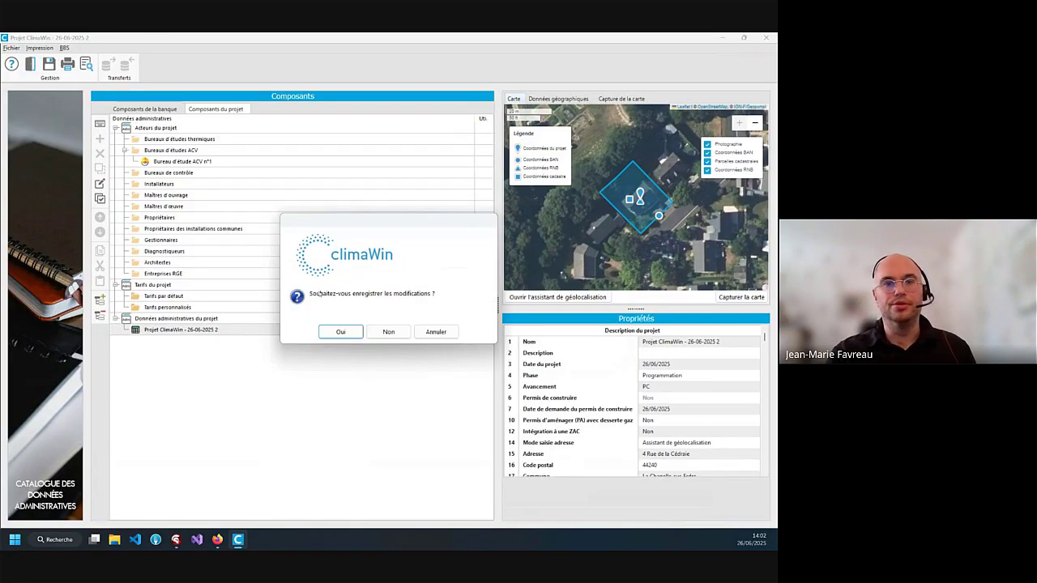
click(352, 332)
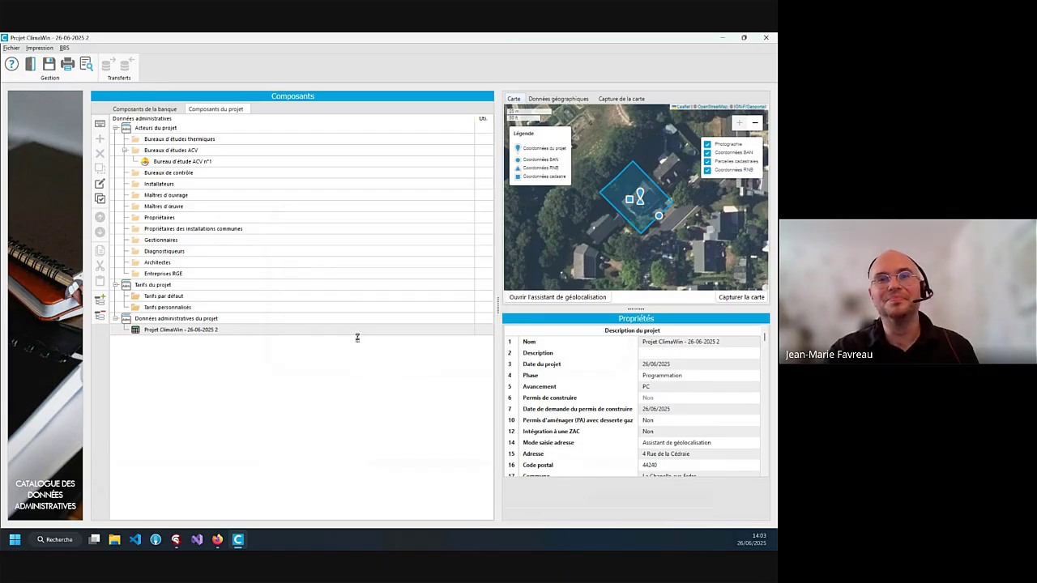